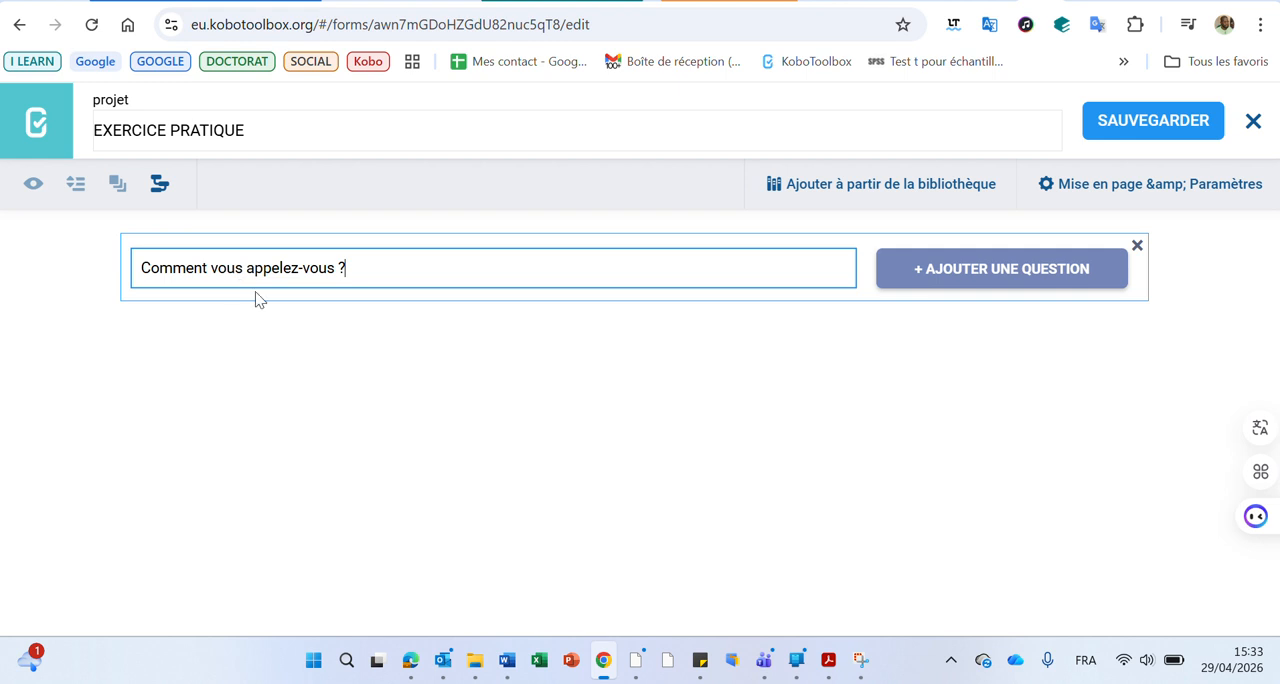
# Add the entered question "Comment vous appelez-vous ?" to the form as a Texte question
pyautogui.click(1005, 272)
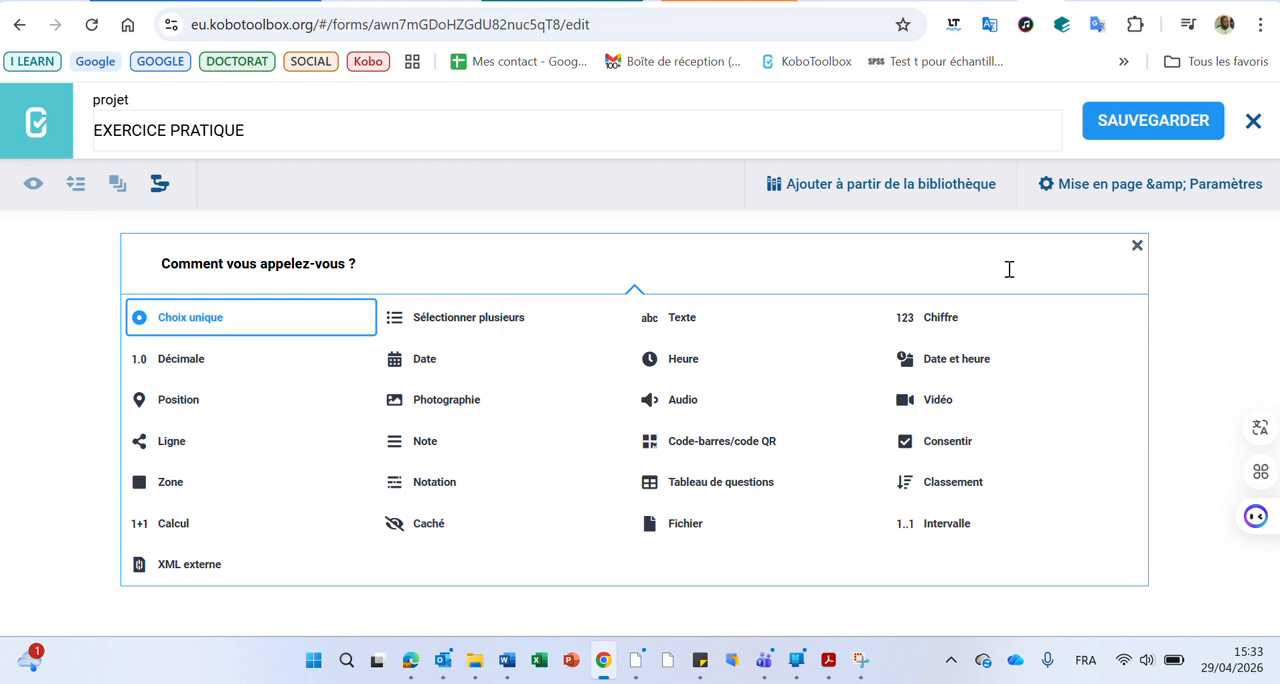
pyautogui.click(682, 321)
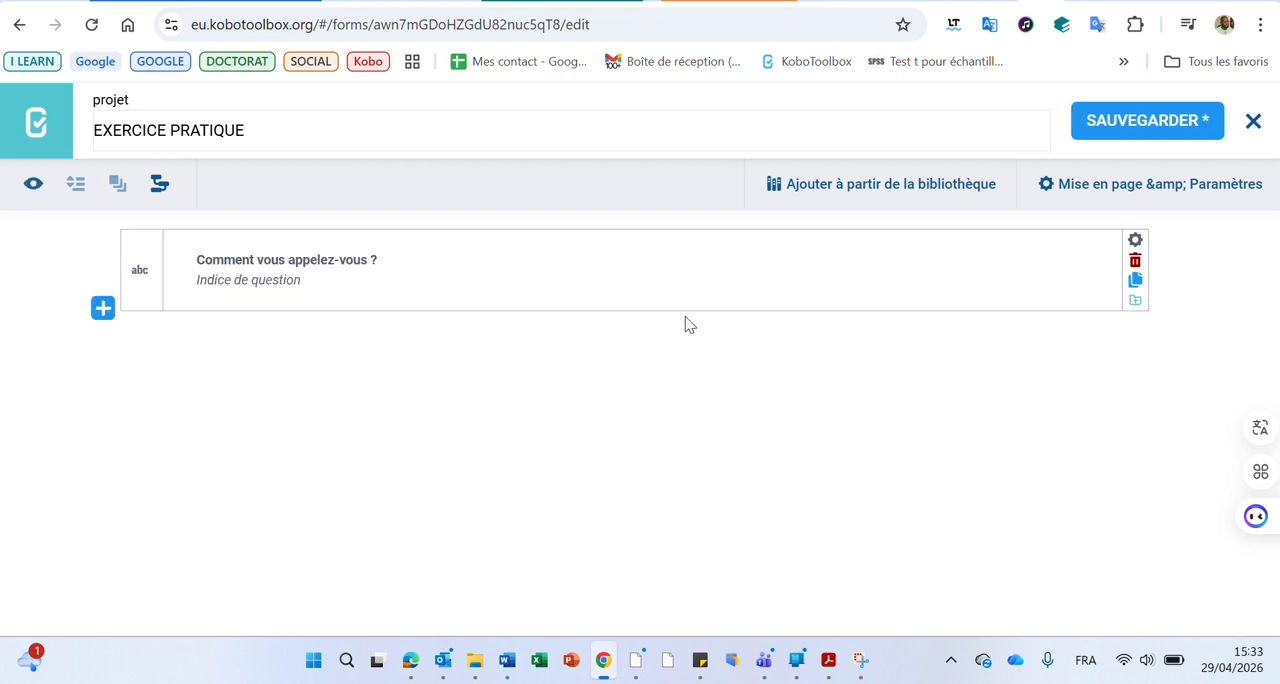
# Add the question "Quel âge avez-vous ?" below the name question, with the Chiffre type
pyautogui.click(533, 1)
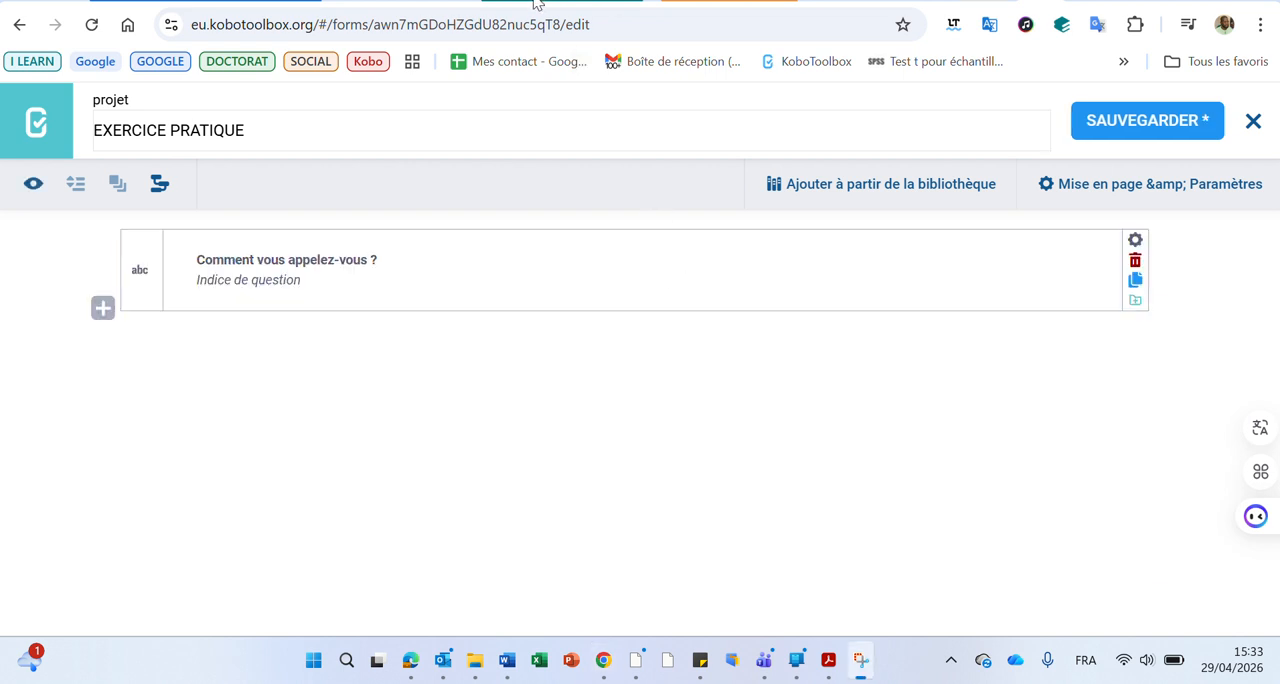
pyautogui.click(102, 310)
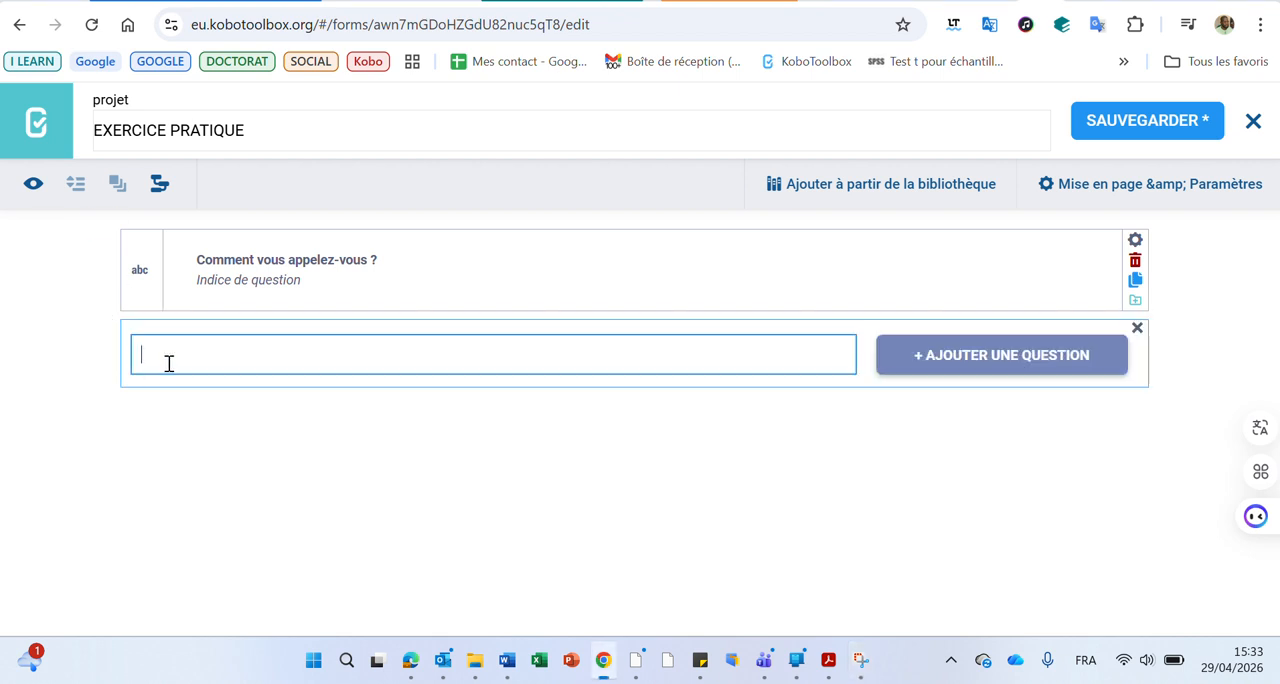
pyautogui.write('Quel âge avez-vous ?')
pyautogui.click(972, 357)
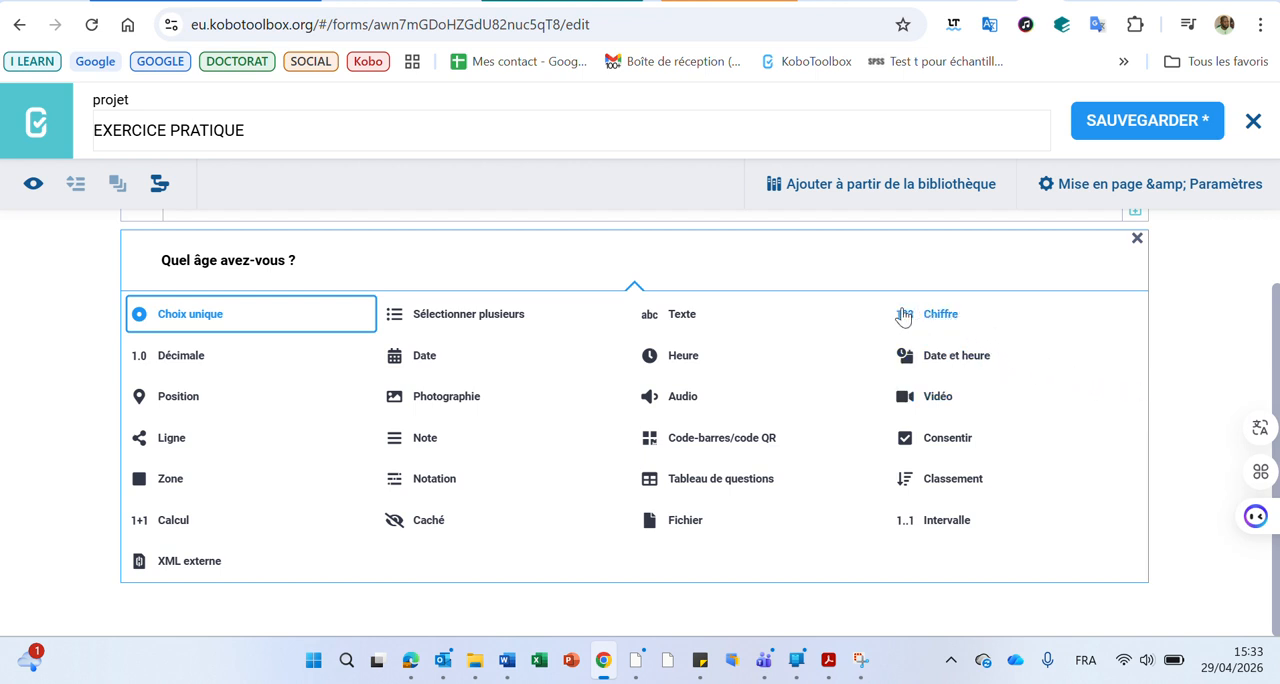
pyautogui.click(950, 317)
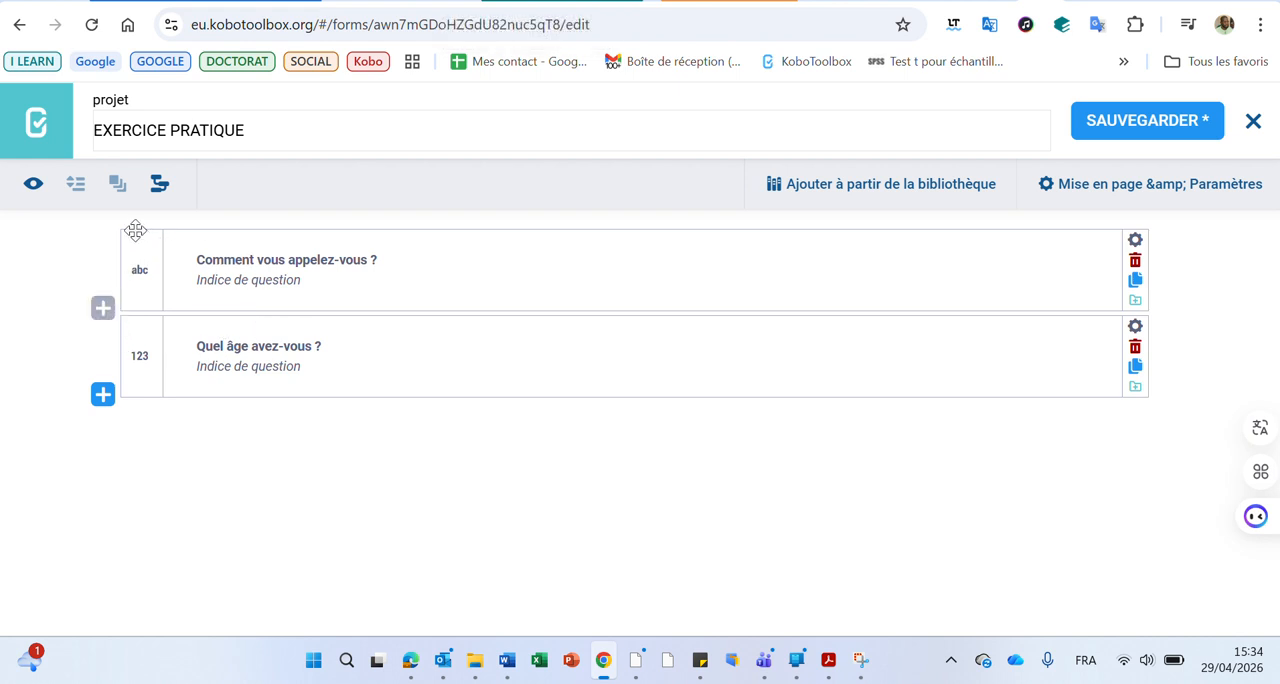
pyautogui.moveTo(105, 226)
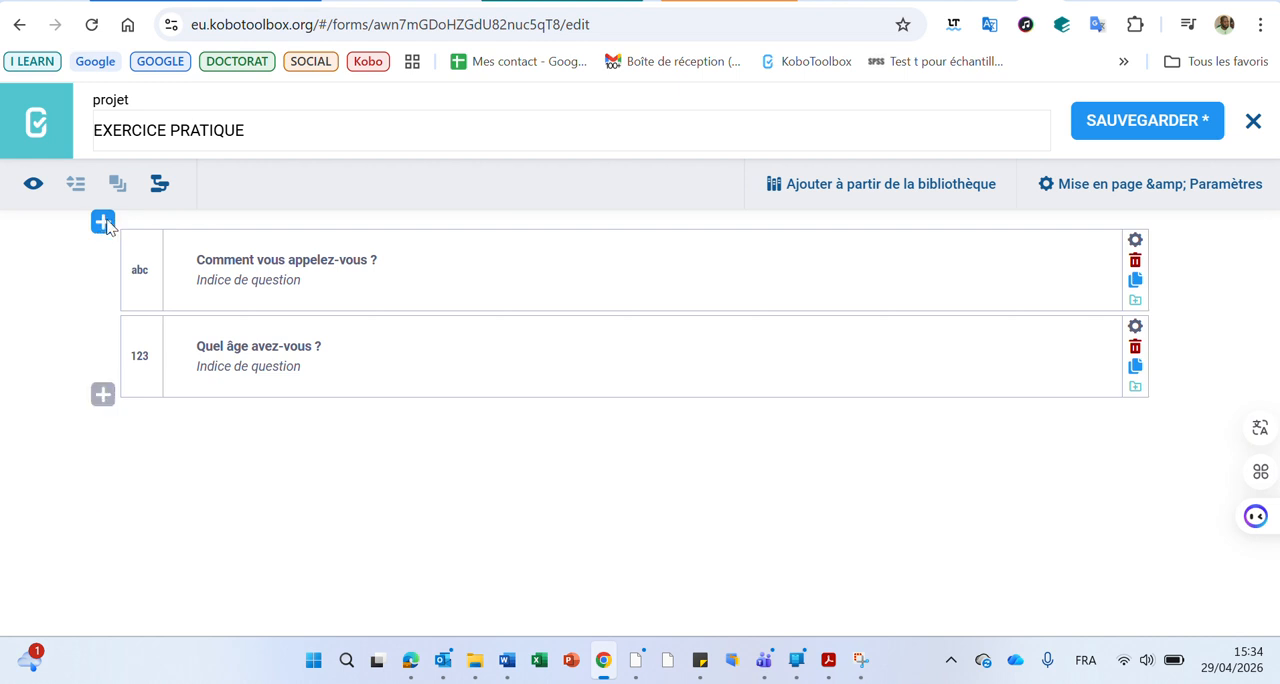
pyautogui.click(104, 222)
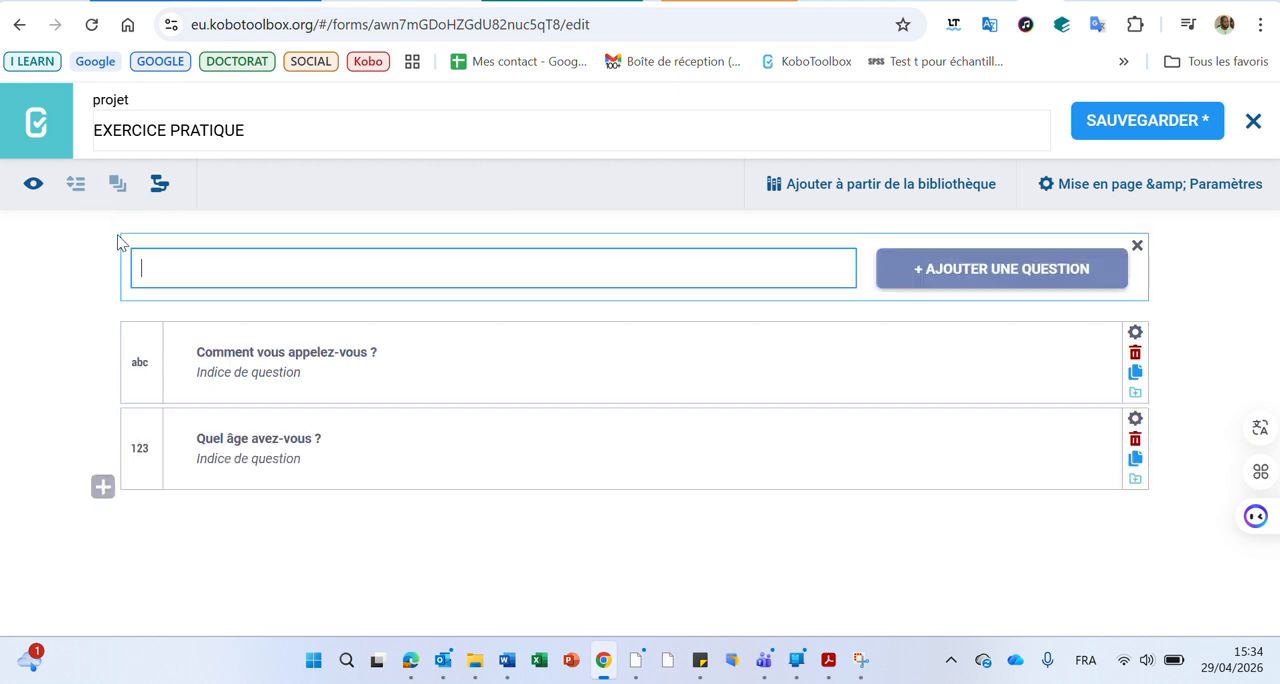
pyautogui.click(1137, 247)
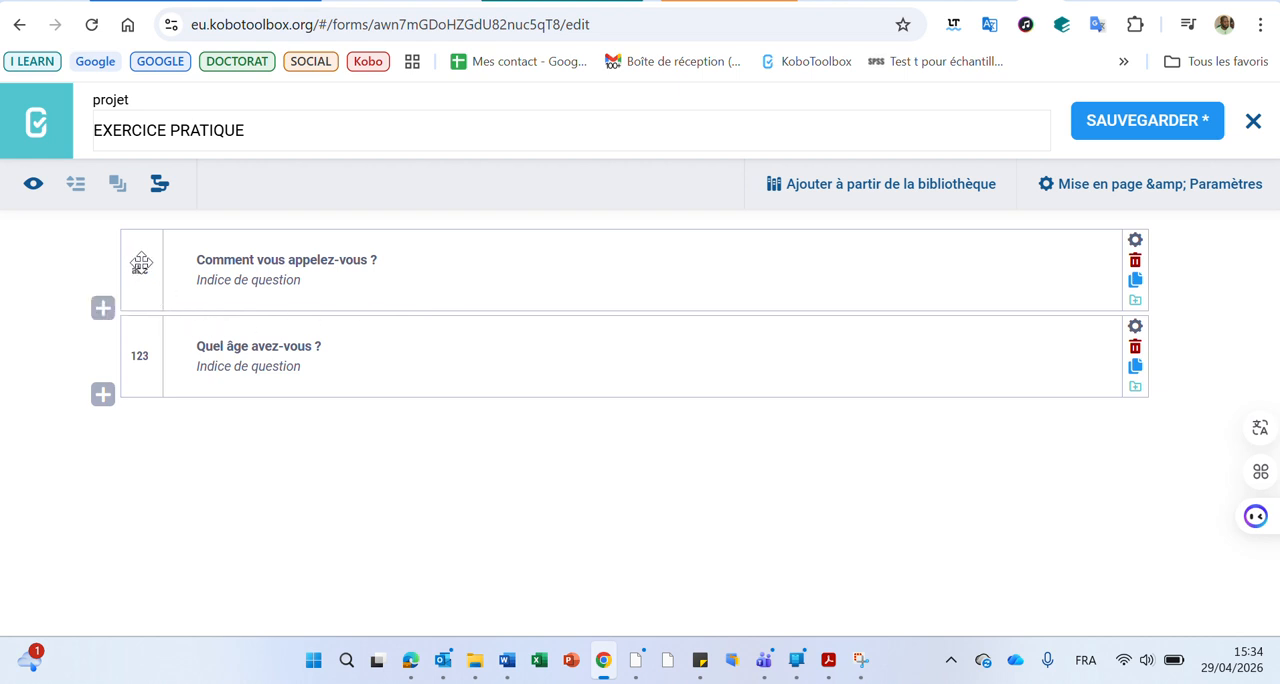
# Move "Quel âge avez-vous ?" above "Comment vous appelez-vous ?" and return it to second place
pyautogui.moveTo(139, 264); pyautogui.dragTo(137, 303)
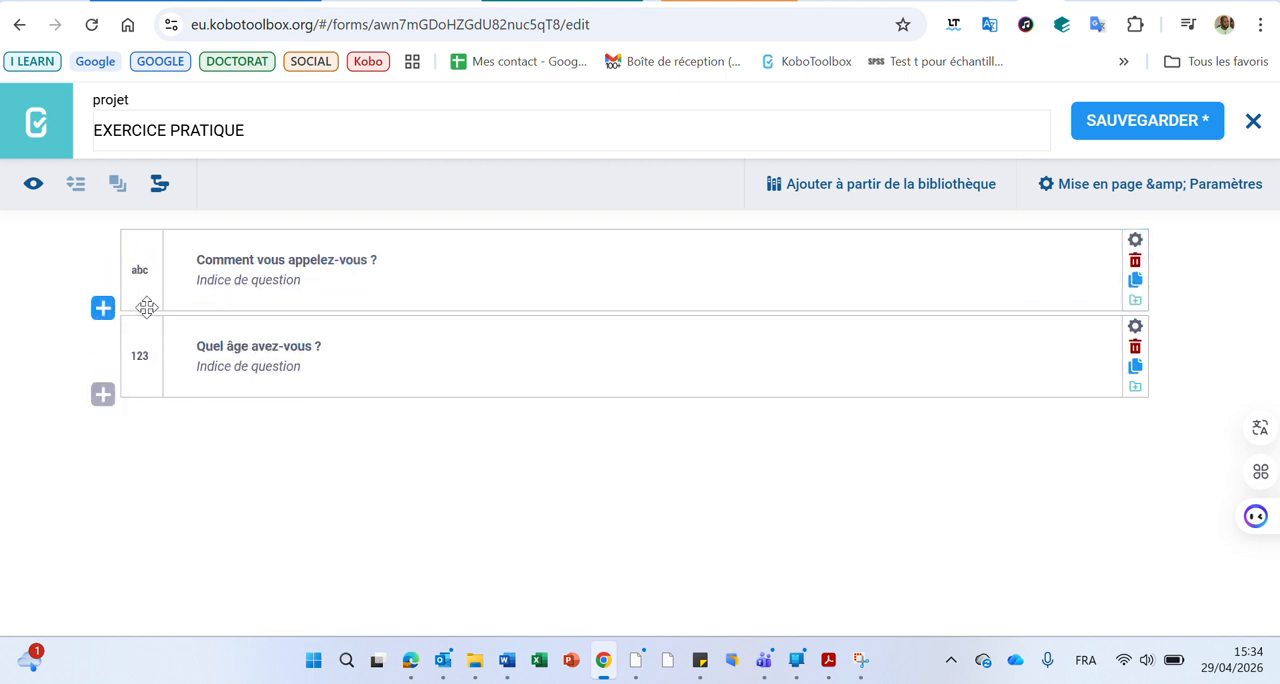
pyautogui.moveTo(139, 367); pyautogui.dragTo(126, 334)
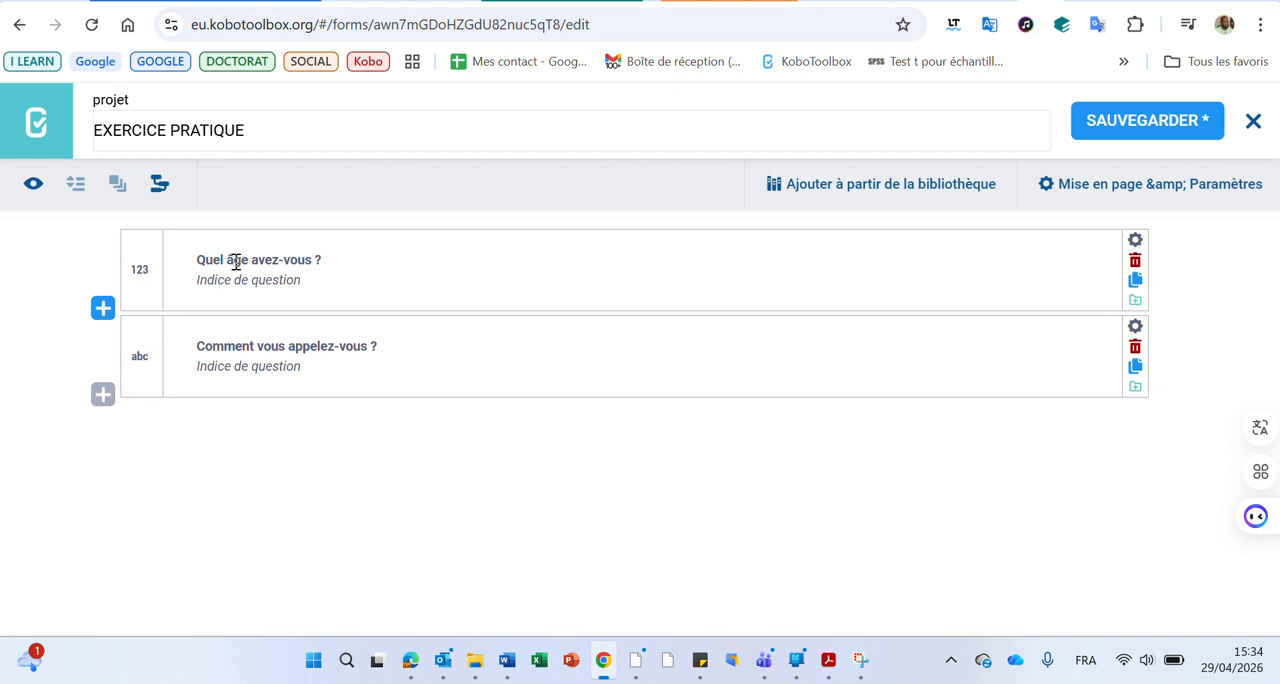
pyautogui.moveTo(140, 257); pyautogui.dragTo(134, 402)
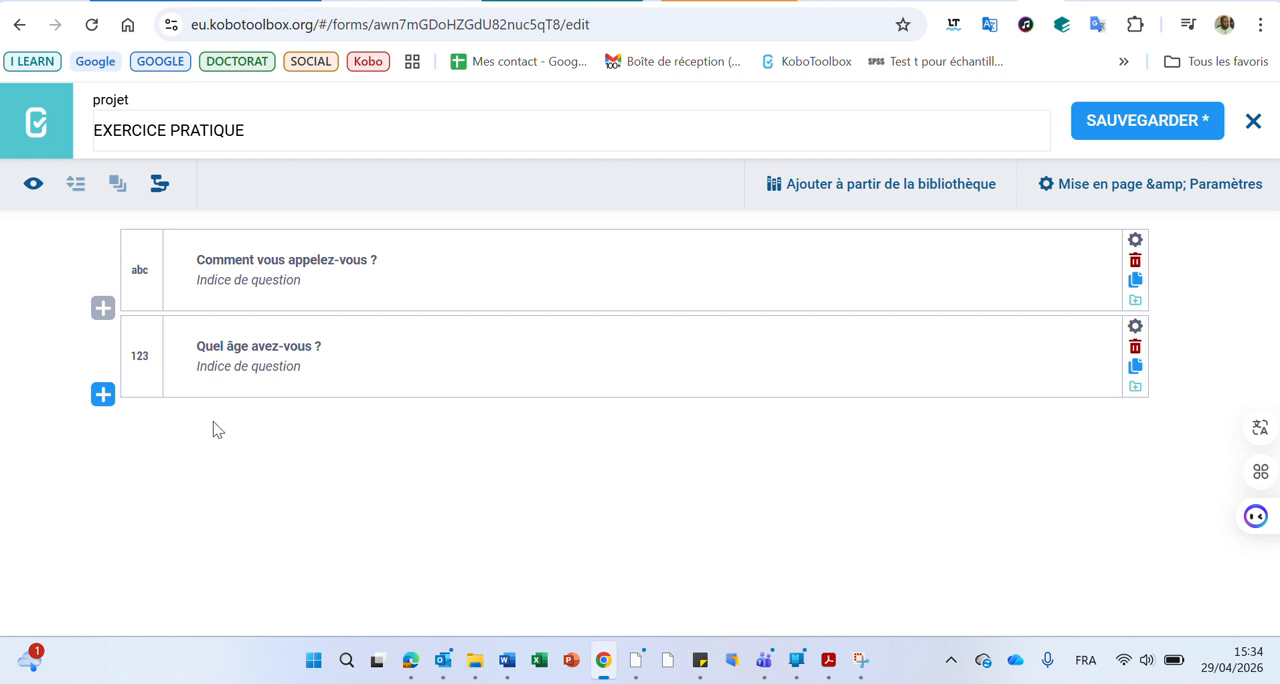
# Add the question "Êtes-vous marié(e) ?" at the end of the form, with the Choix unique type
pyautogui.click(541, 2)
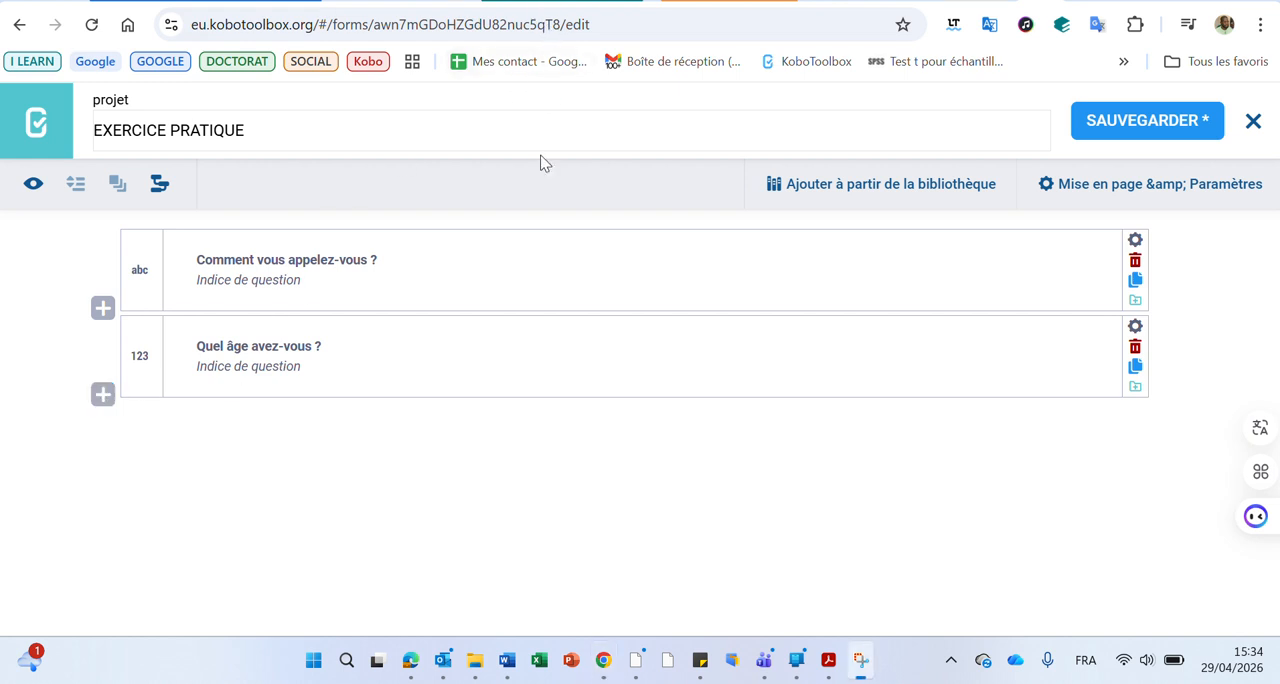
pyautogui.click(104, 396)
pyautogui.write('Êtes-vous marié(e) ?')
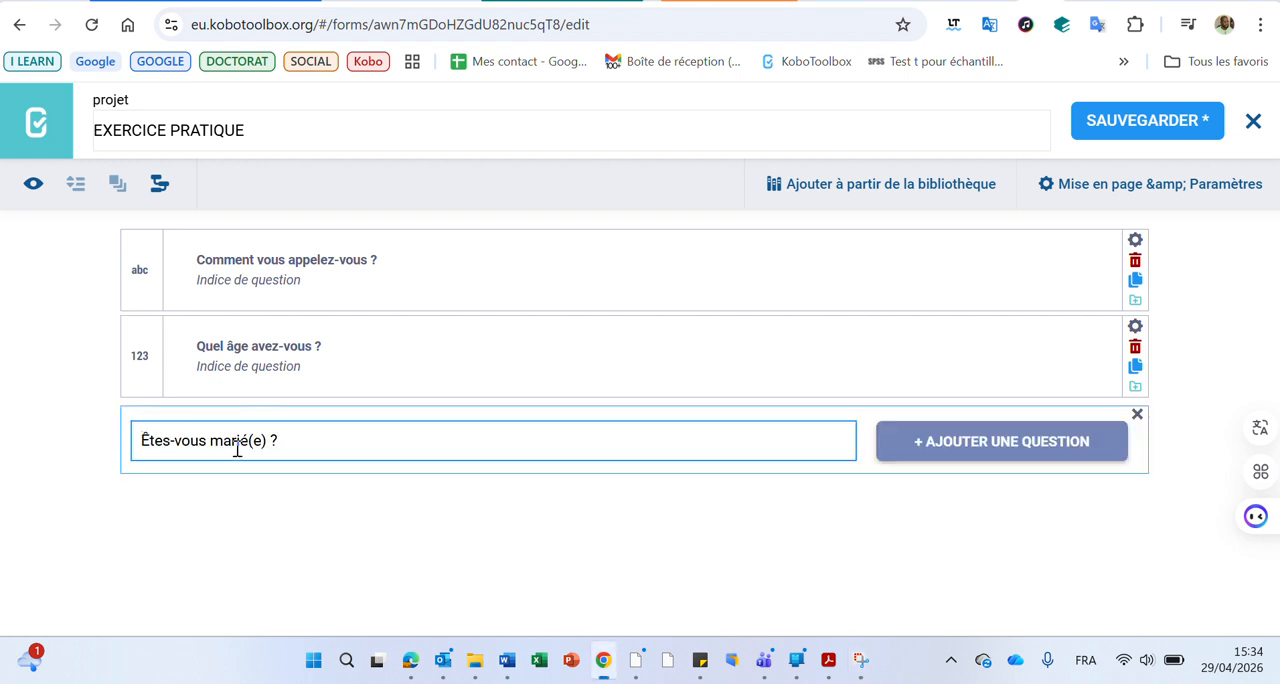
pyautogui.click(979, 448)
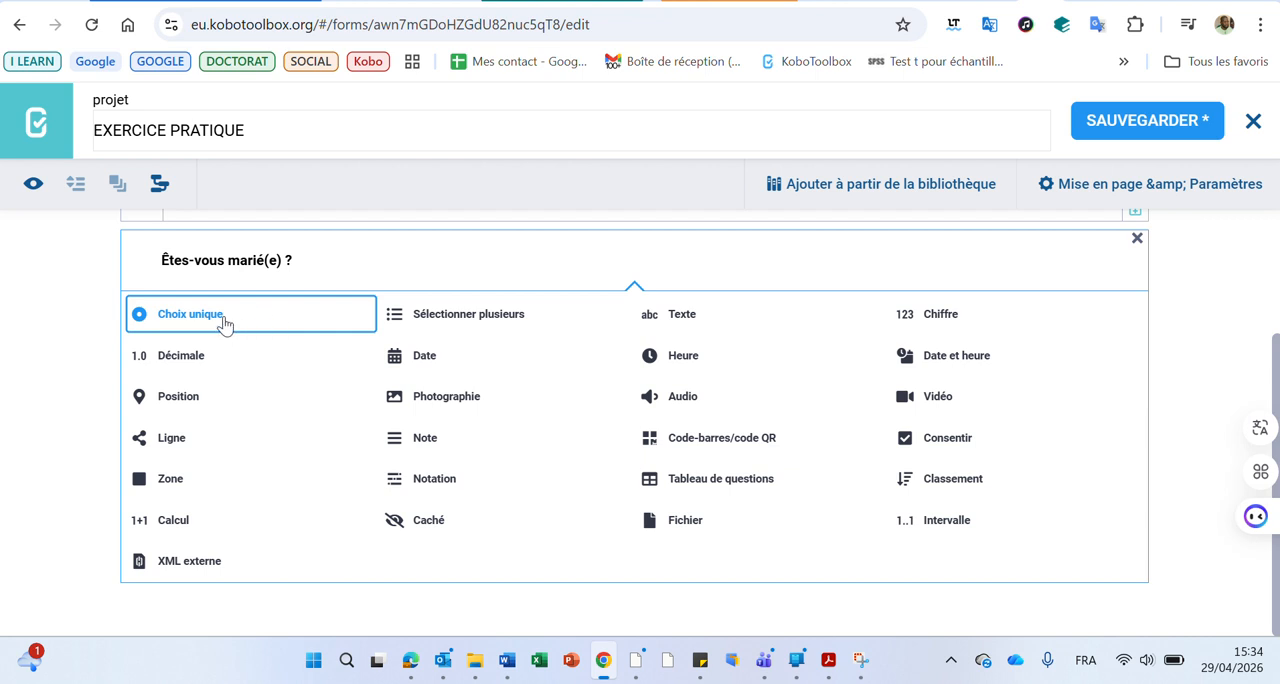
pyautogui.click(254, 318)
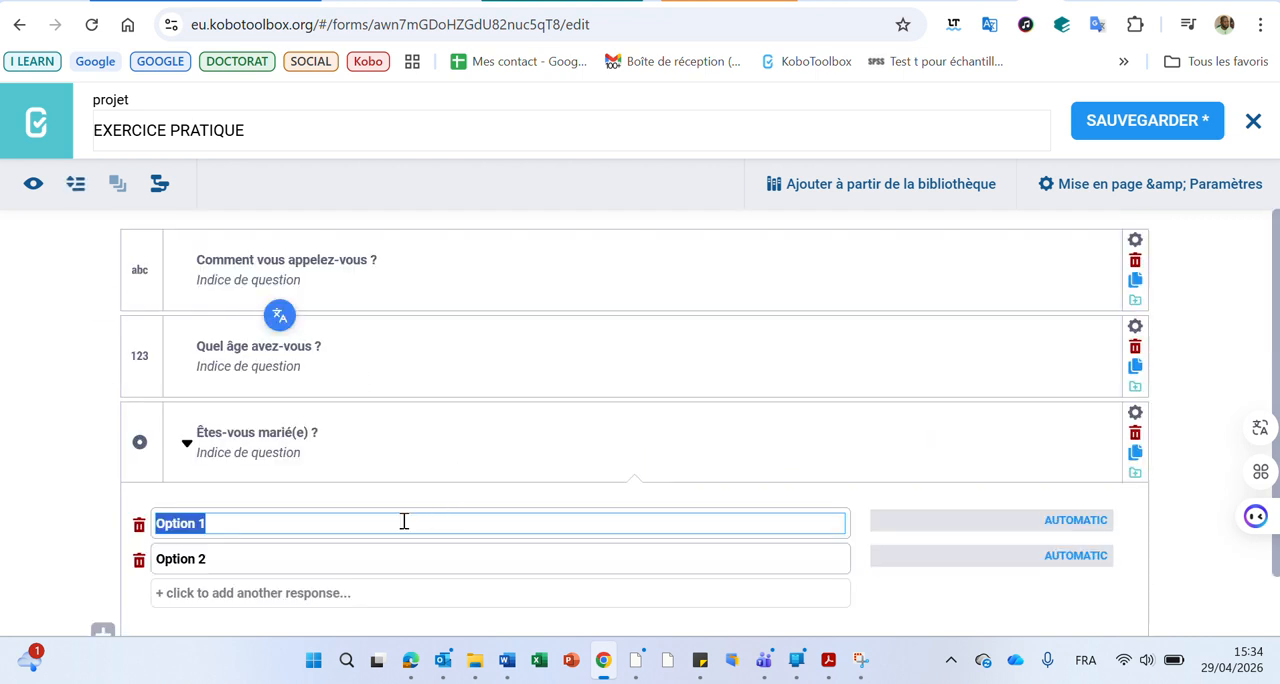
# Set the response options of "Êtes-vous marié(e) ?" to "Oui" and "Non"
pyautogui.write('Oui')
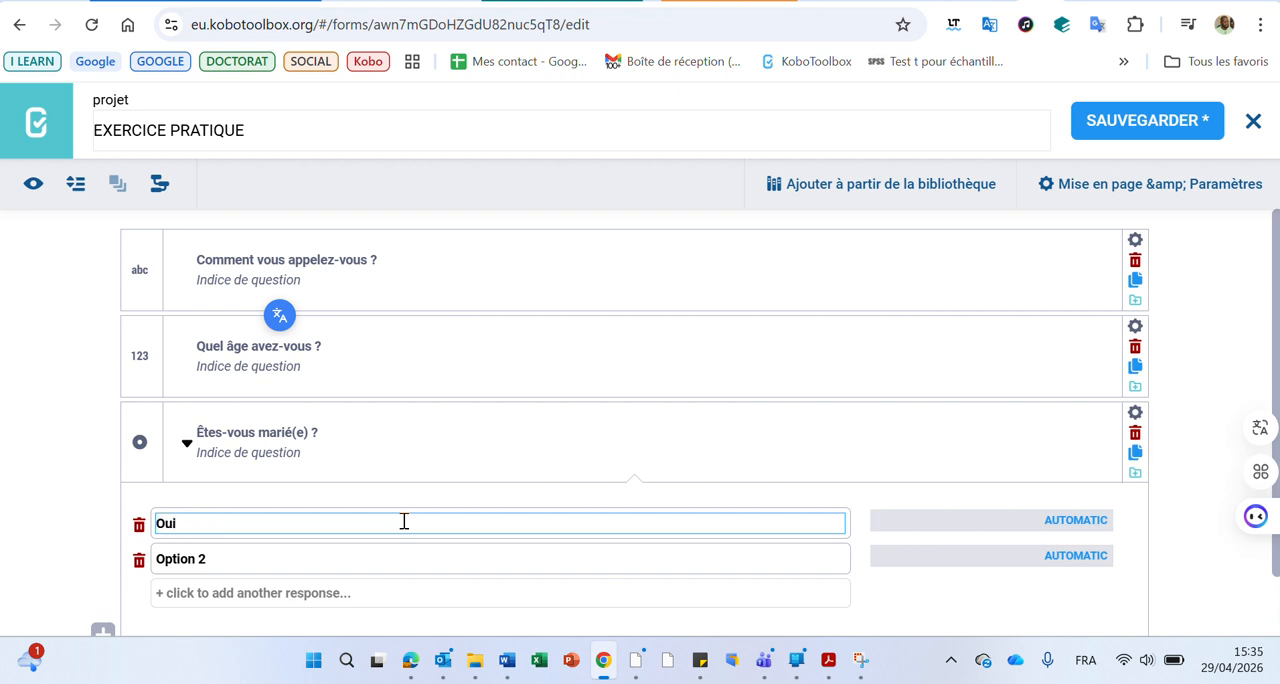
pyautogui.click(243, 558)
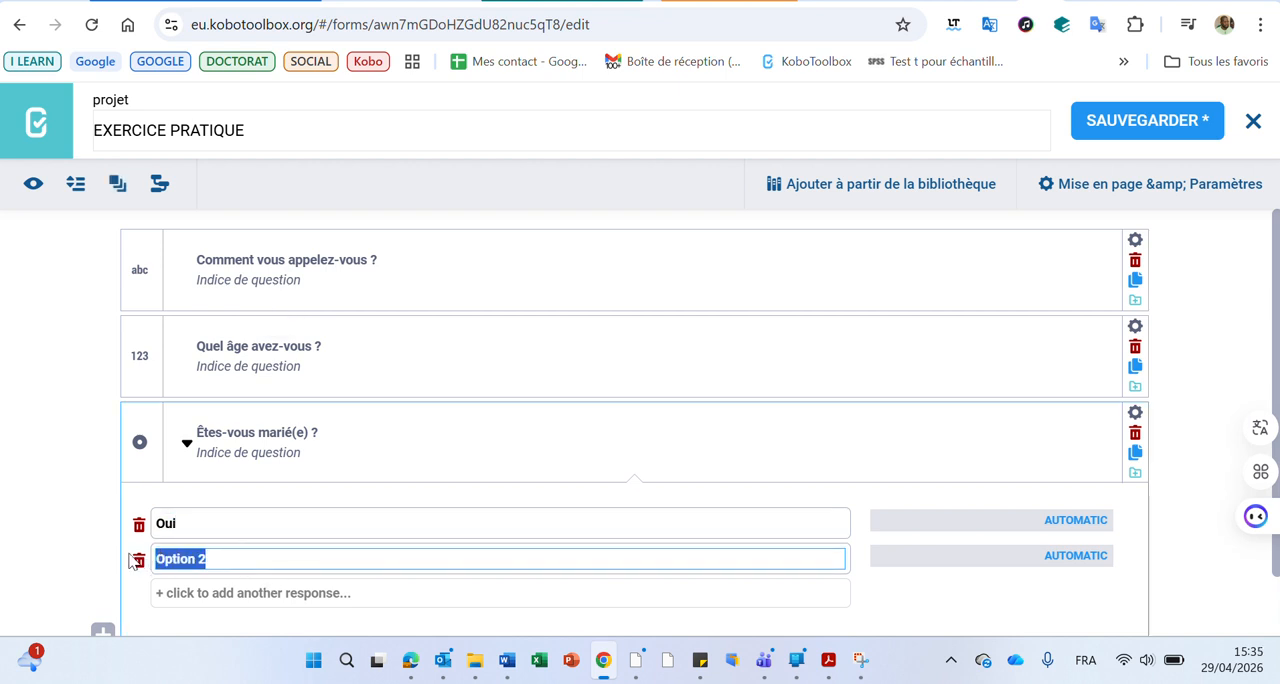
pyautogui.write('Non')
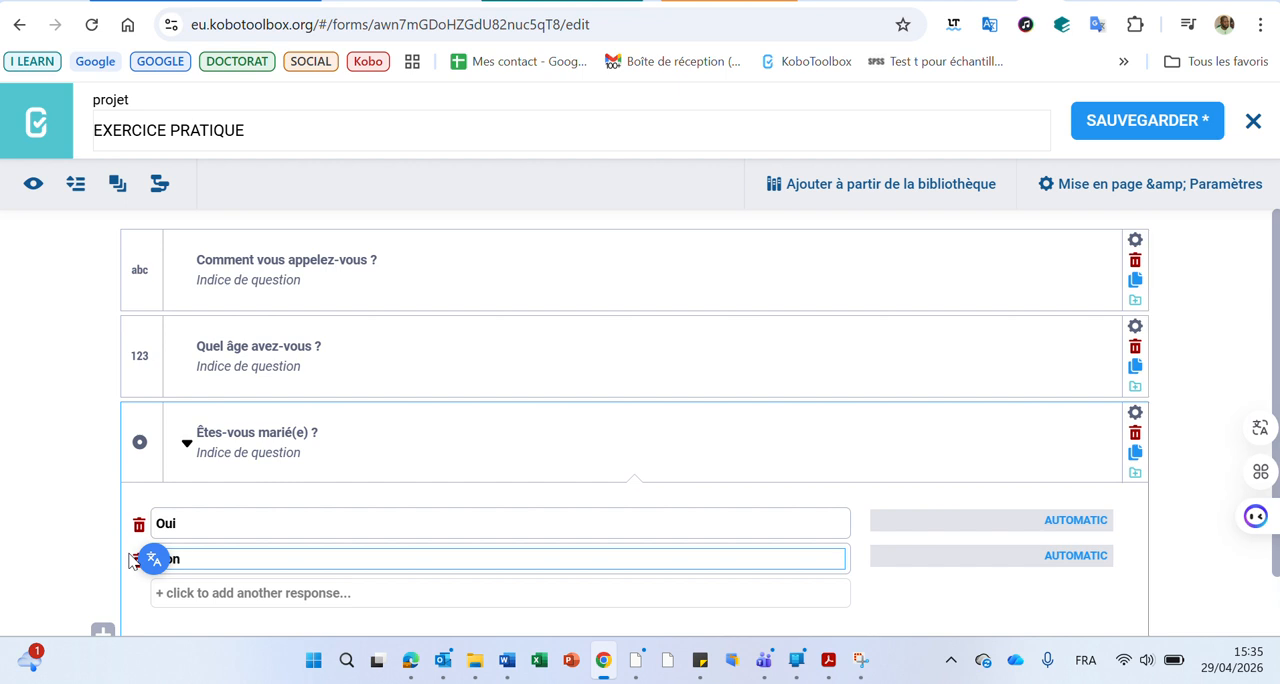
pyautogui.click(63, 492)
# Collapse all the form's questions and expand them again
pyautogui.scroll(-1, 63, 493)
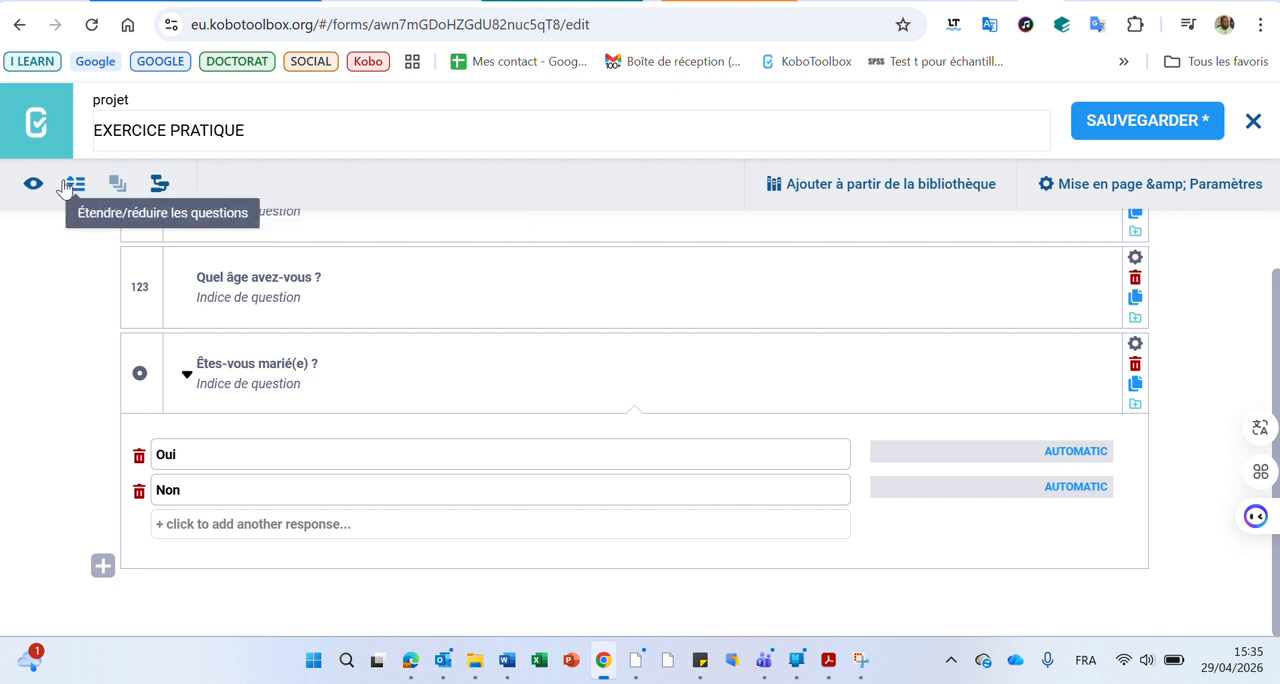
pyautogui.click(72, 184)
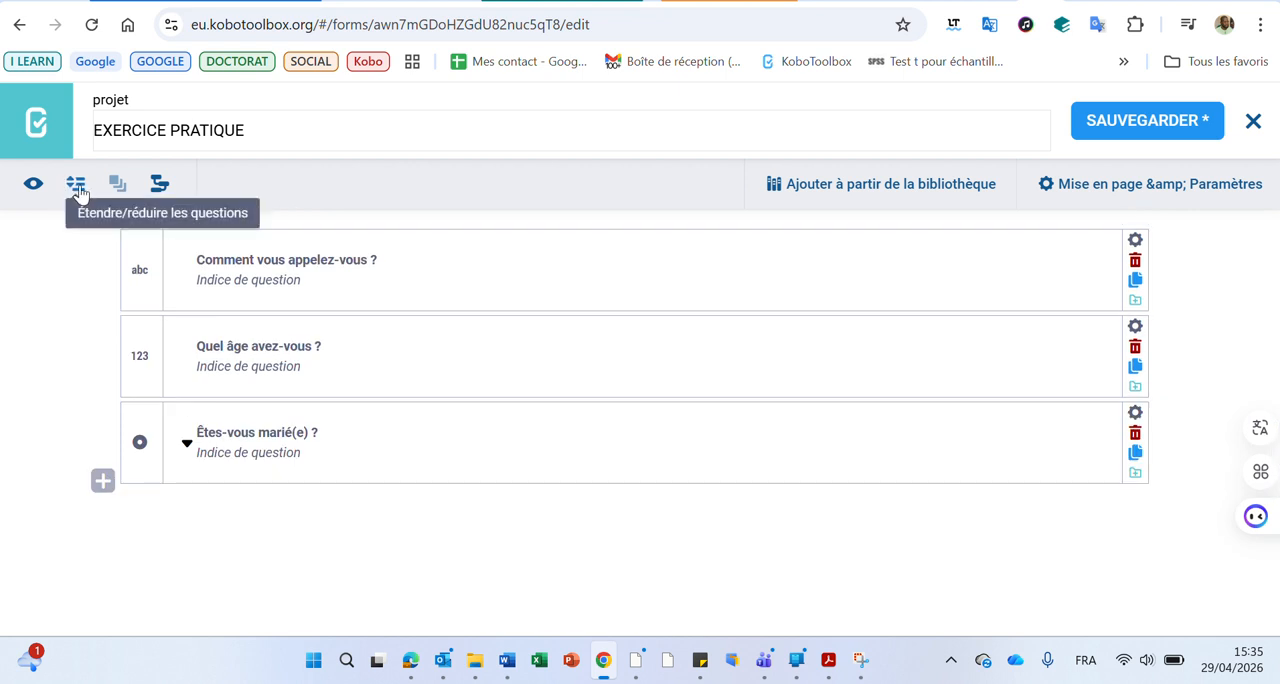
pyautogui.click(77, 187)
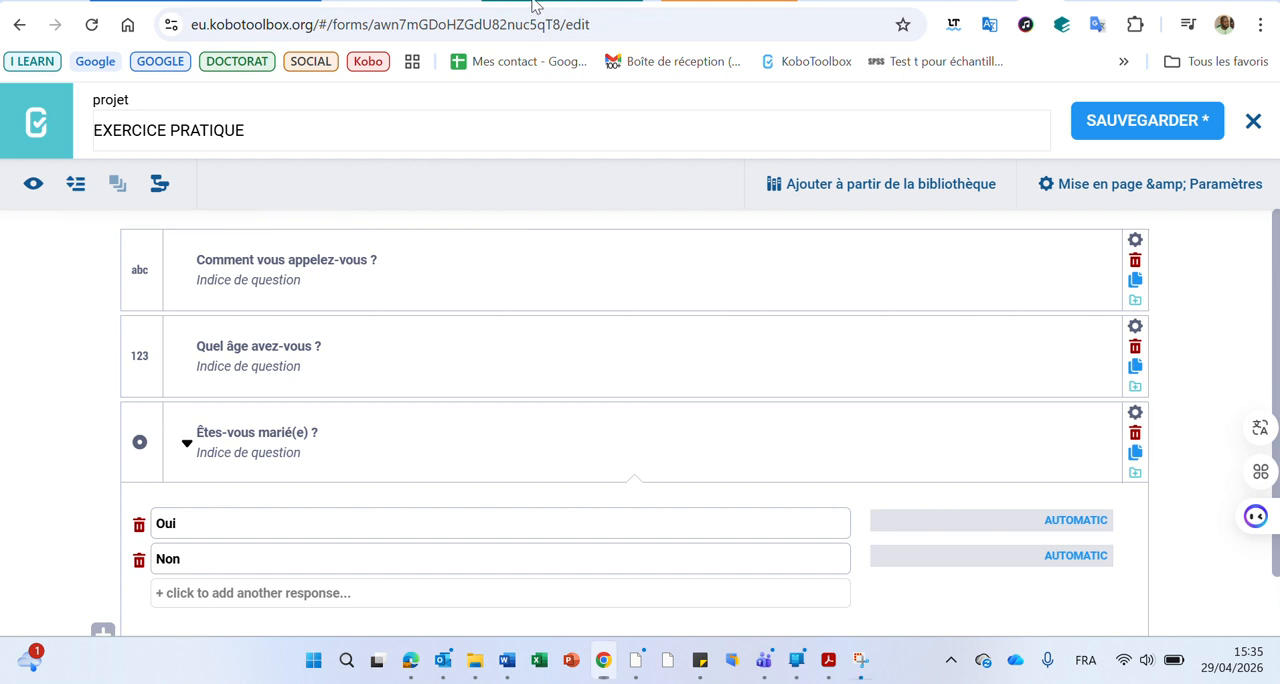
# Add the question "Situation matrimoniale" after the marriage question, with the Choix unique type
pyautogui.scroll(-2, 460, 347)
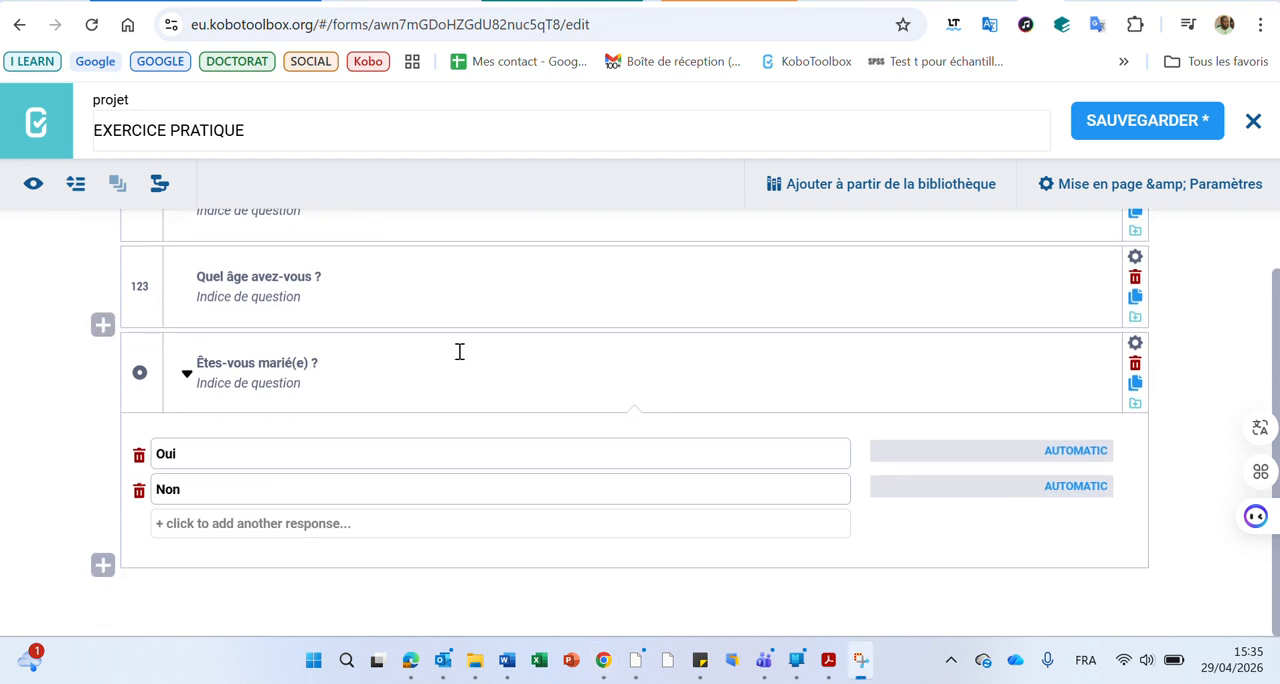
pyautogui.click(103, 565)
pyautogui.write('Situation matrimoniale')
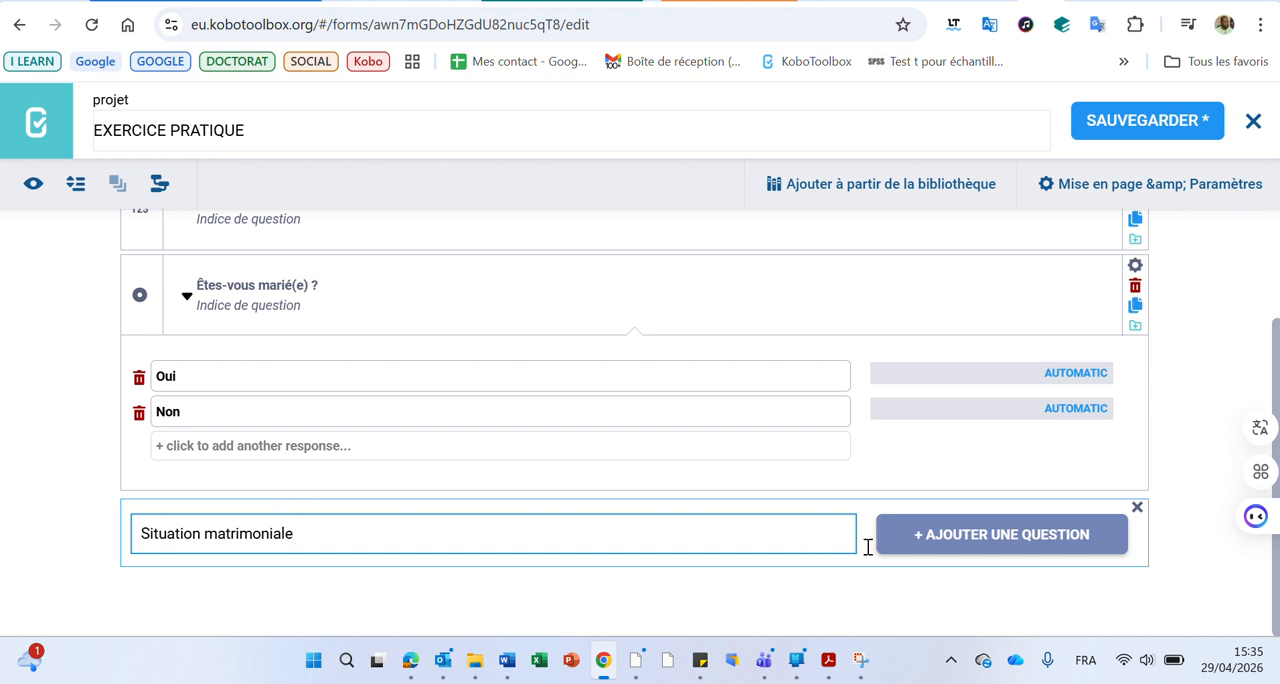
pyautogui.click(975, 545)
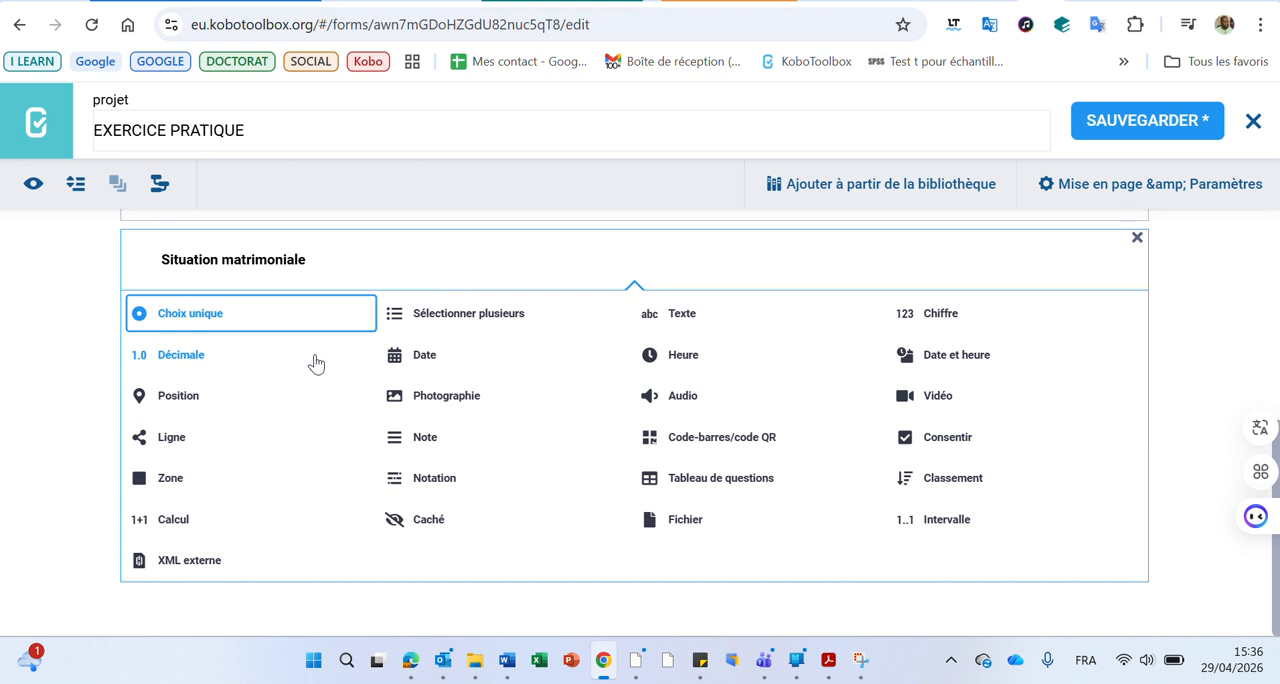
pyautogui.click(258, 318)
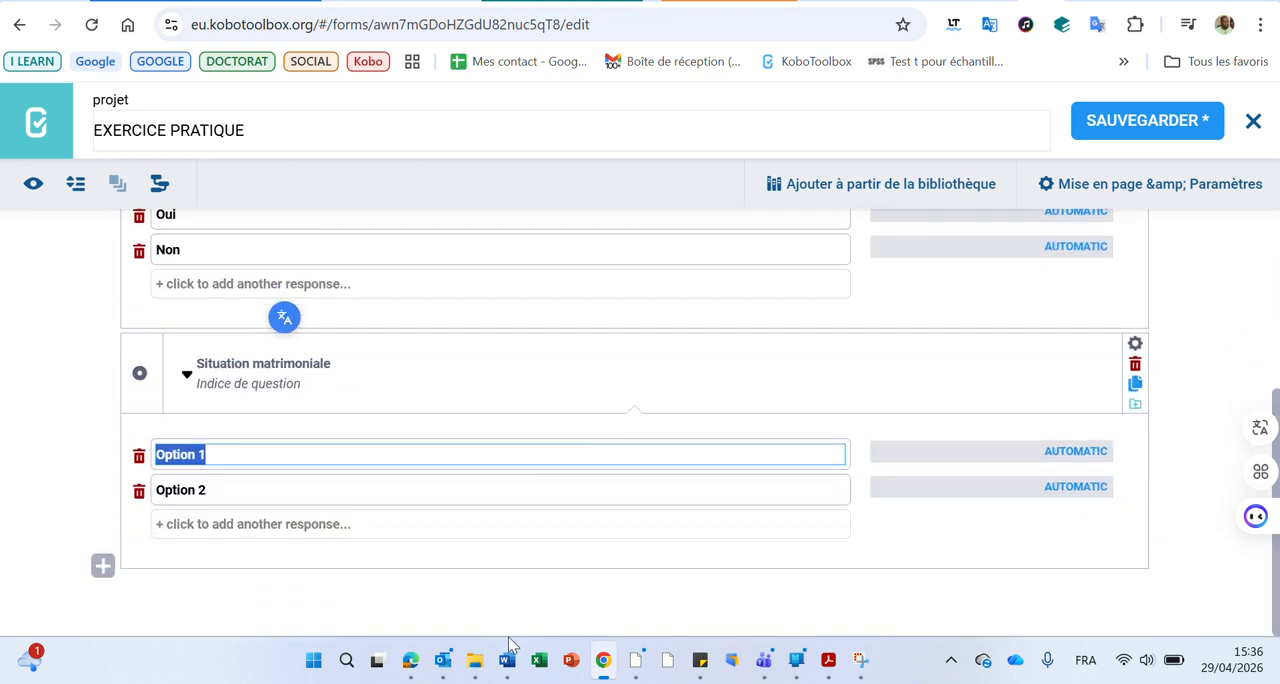
# Copy "Célibataire" from the Word table into the first option of "Situation matrimoniale" and remove the stray bullet character
pyautogui.click(507, 660)
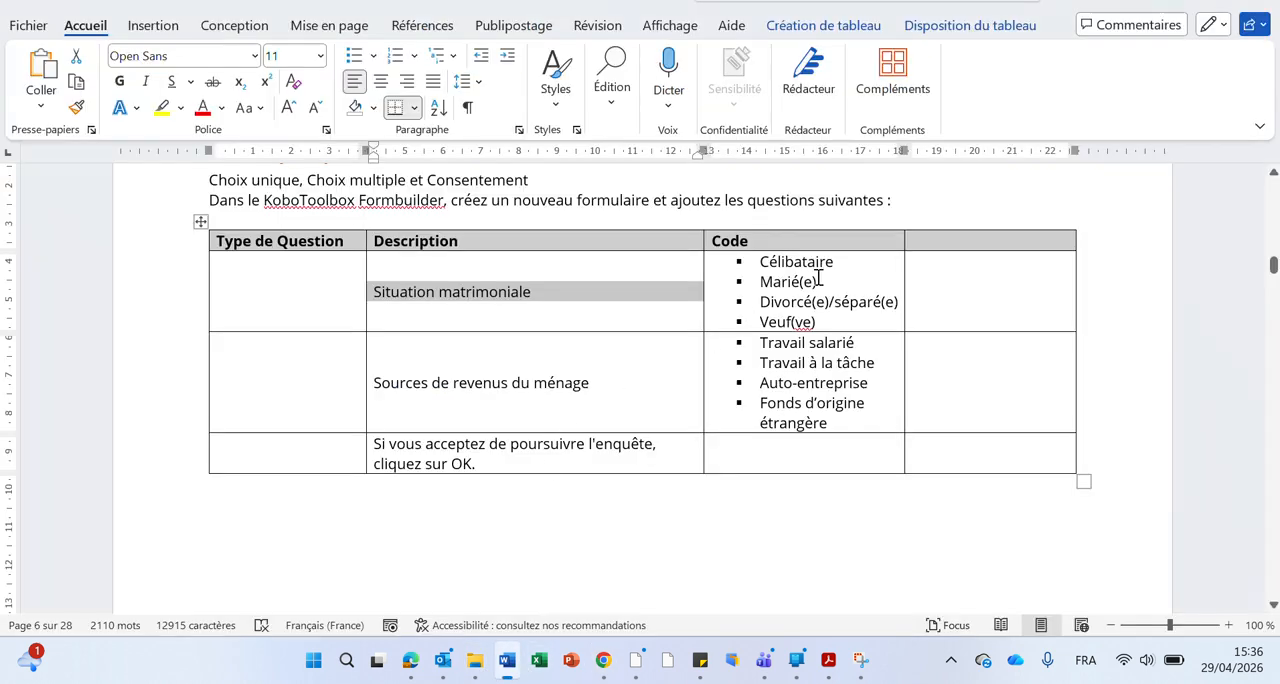
pyautogui.doubleClick(818, 261)
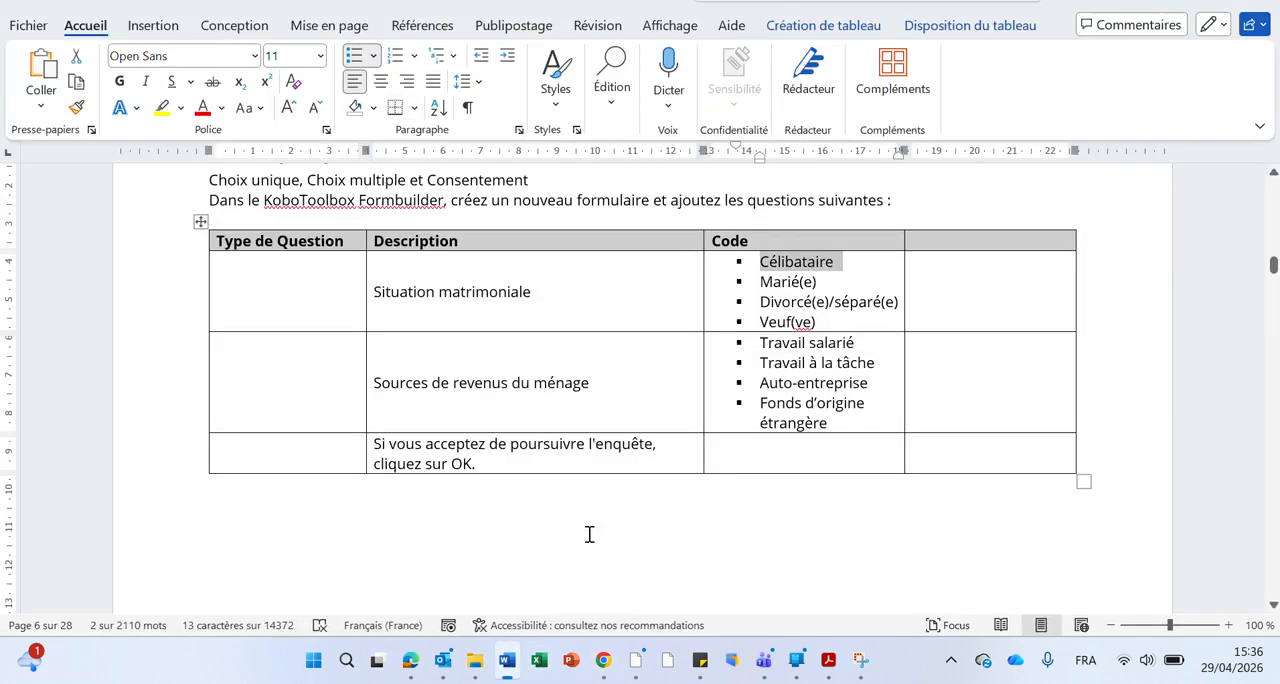
pyautogui.click(507, 660)
pyautogui.write('□ Célibataire')
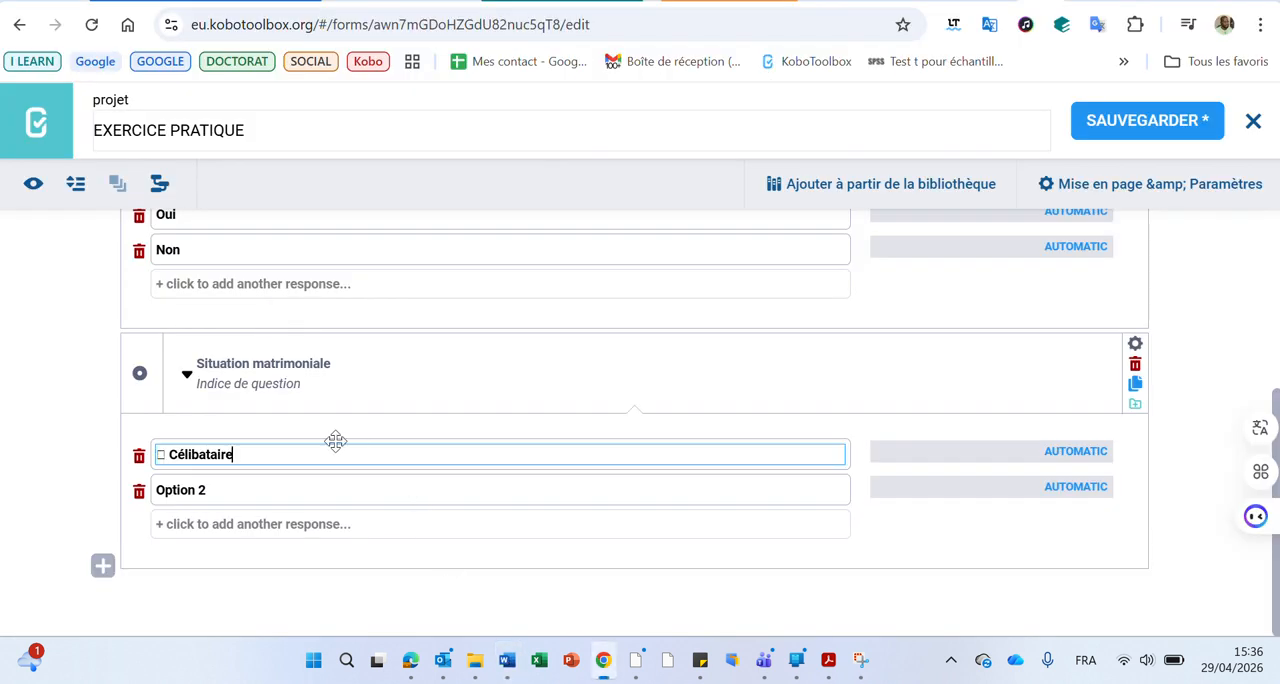
pyautogui.click(170, 455)
pyautogui.press('BackSpace')
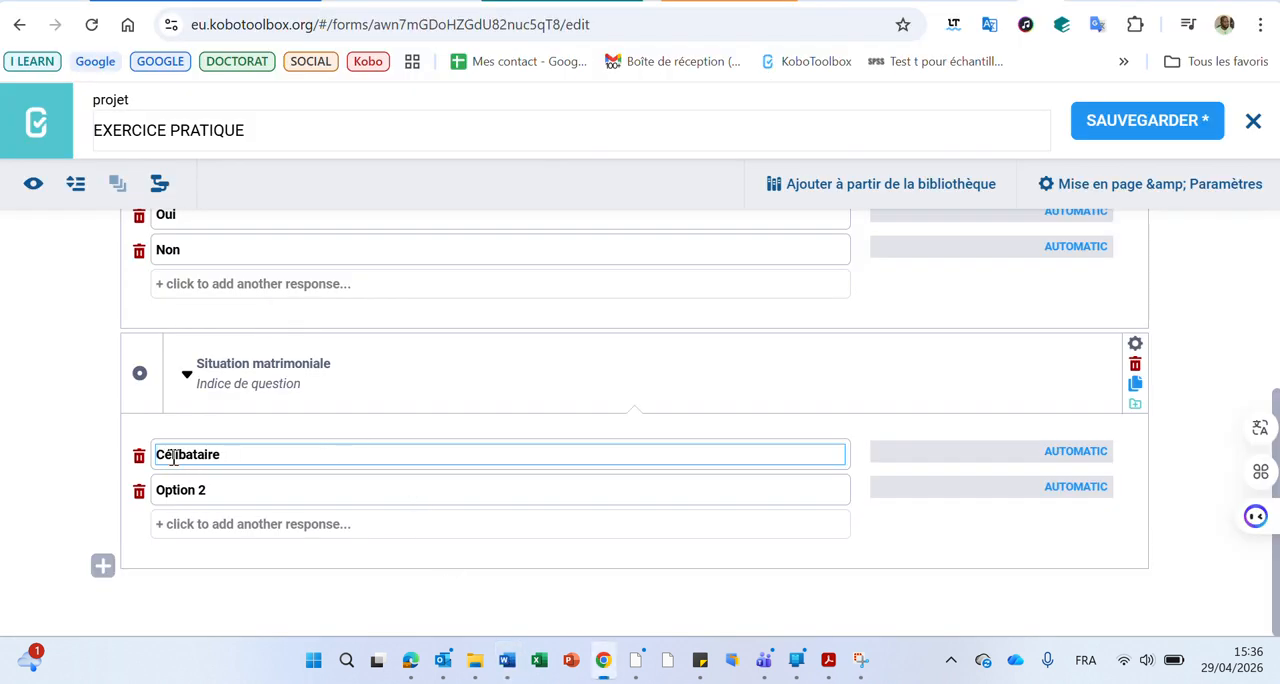
# Replace the second response option of "Situation matrimoniale" with "Marié"
pyautogui.click(507, 662)
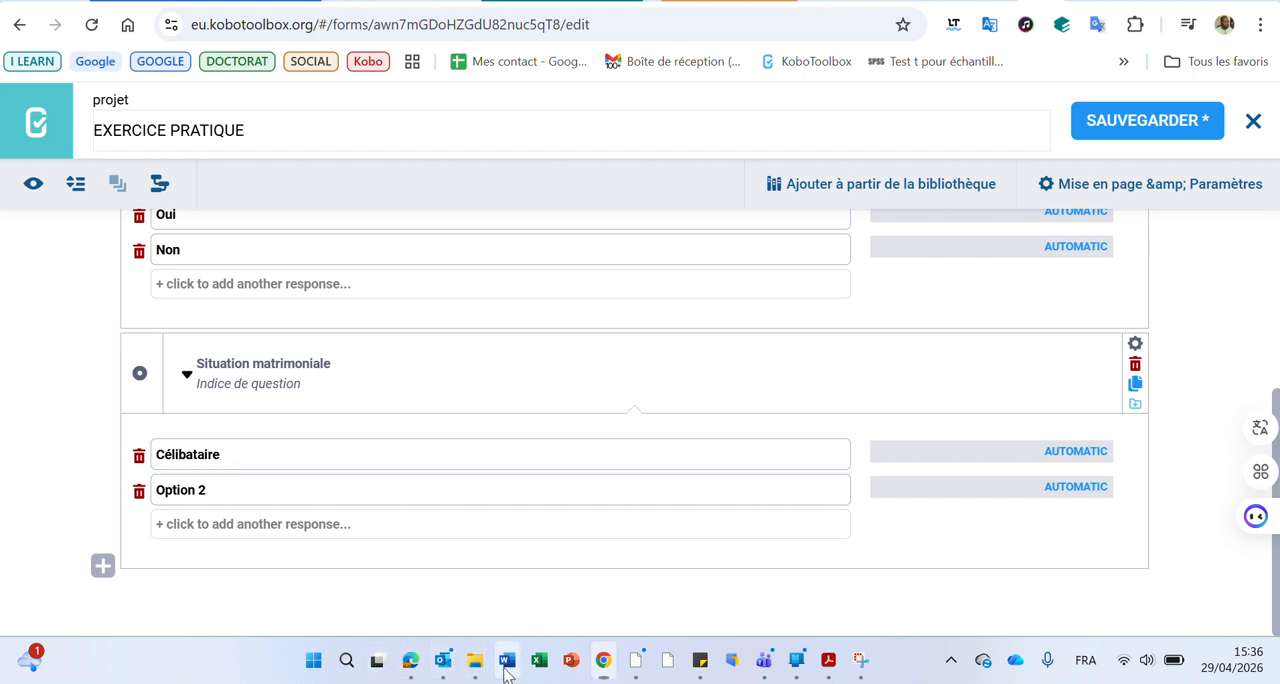
pyautogui.click(507, 662)
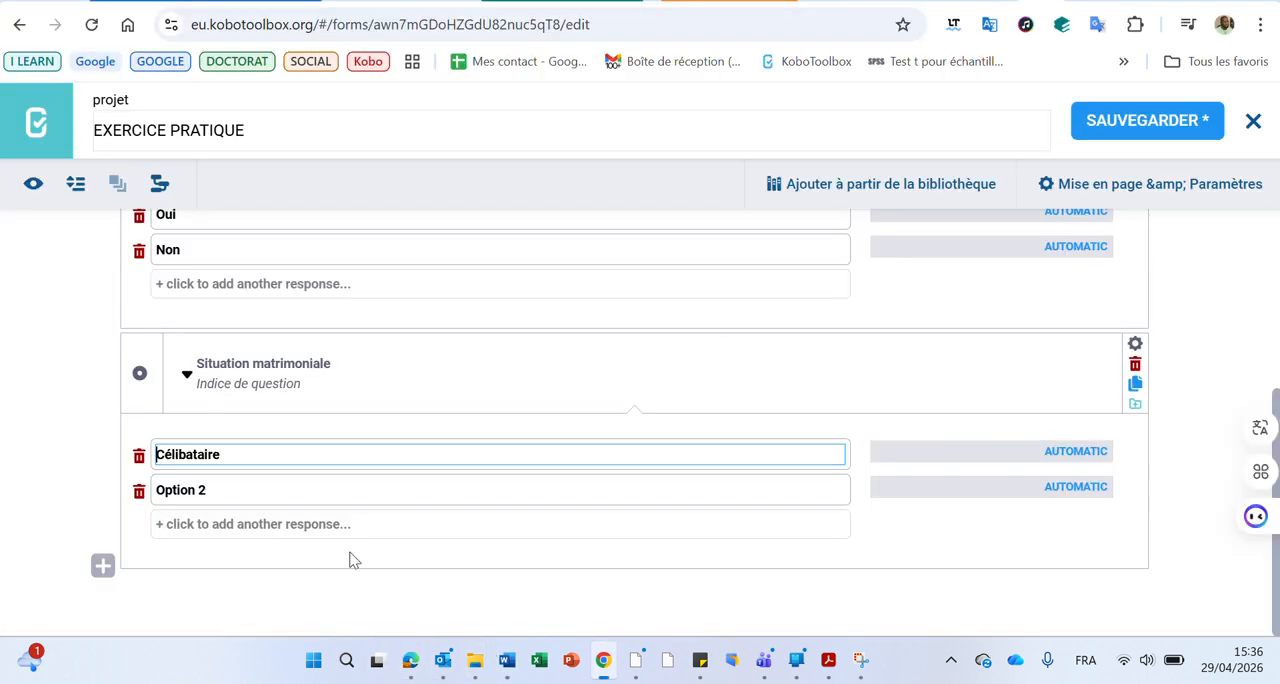
pyautogui.click(237, 482)
pyautogui.tripleClick(237, 482)
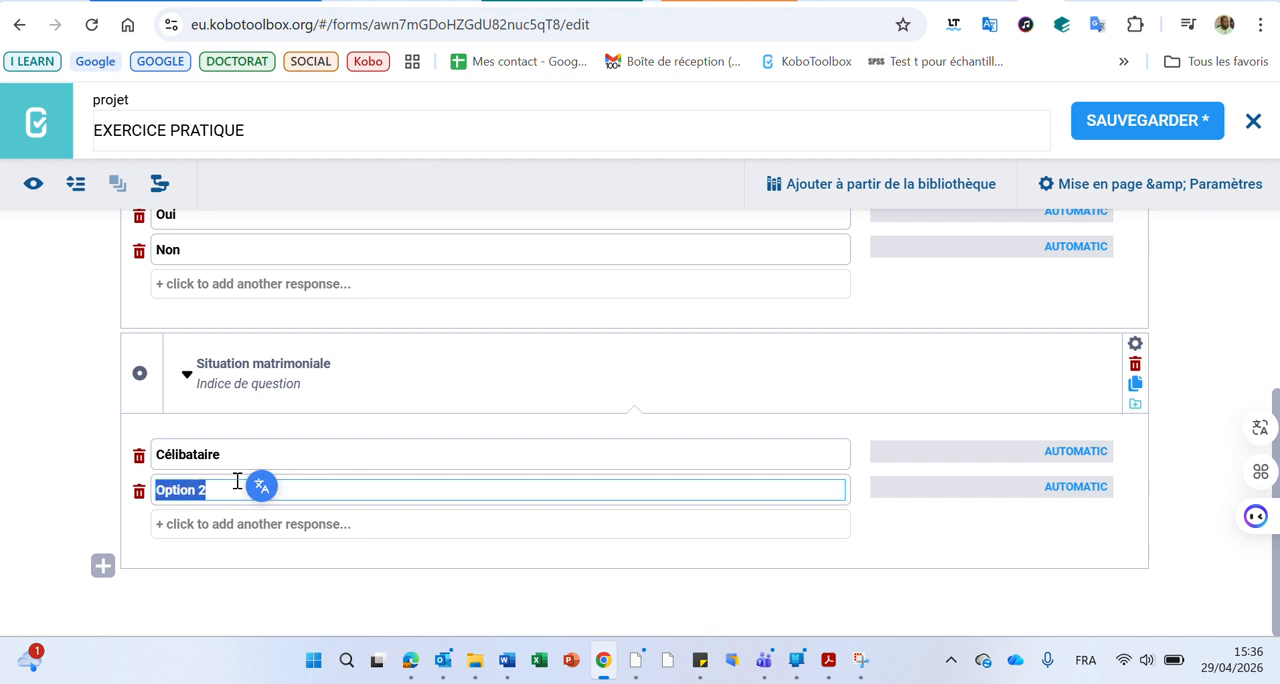
pyautogui.write('Marié')
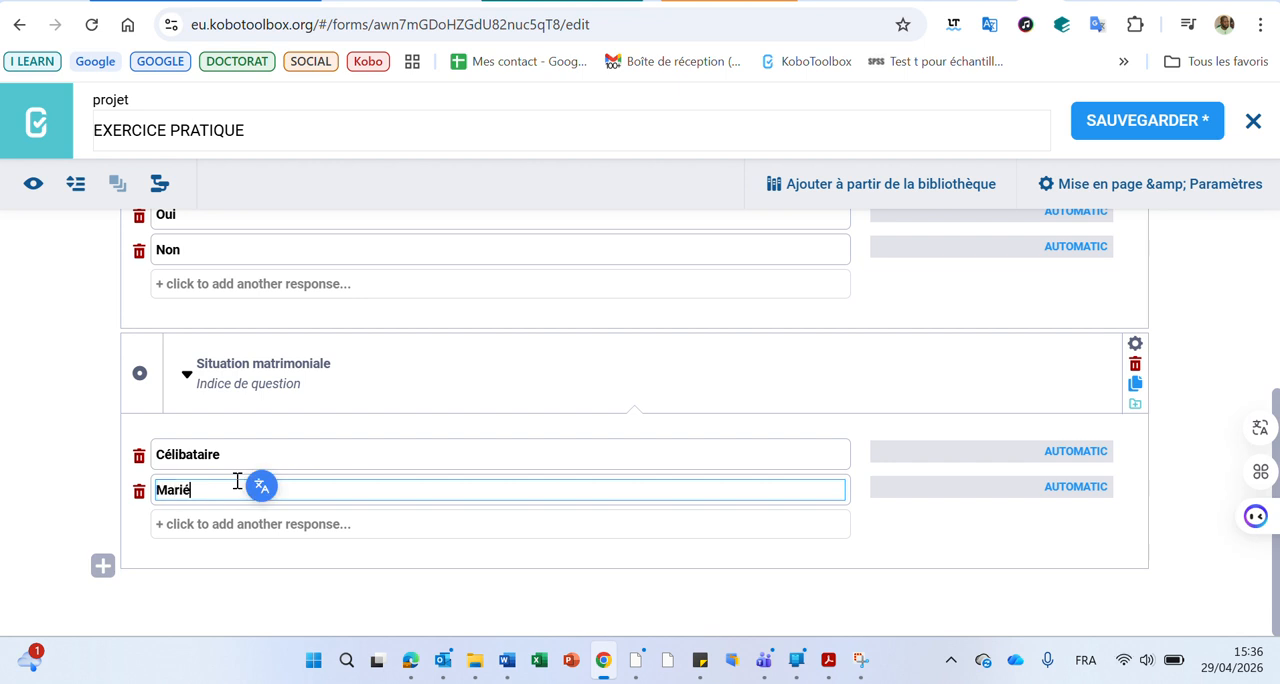
# Copy "Divorcé(e)/séparé(e)" from the Word table into a third option of "Situation matrimoniale" and remove the stray bullet character
pyautogui.click(605, 665)
pyautogui.click(605, 665)
pyautogui.click(507, 665)
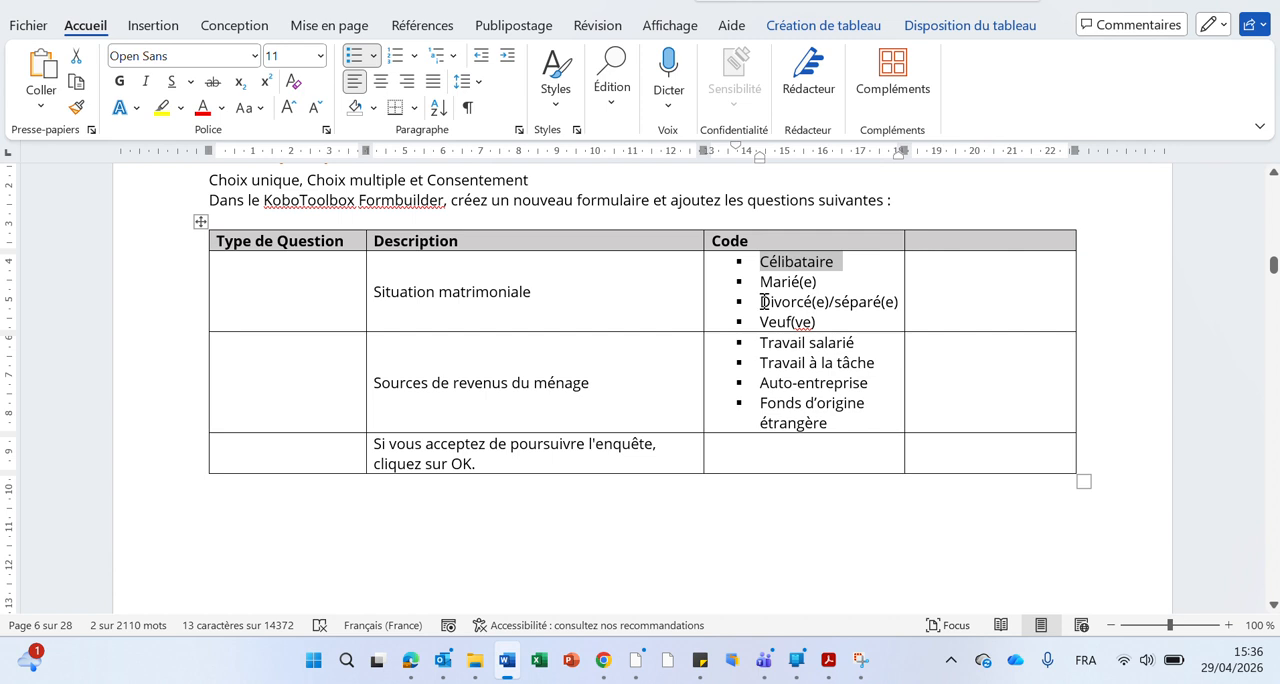
pyautogui.moveTo(764, 302); pyautogui.dragTo(899, 304)
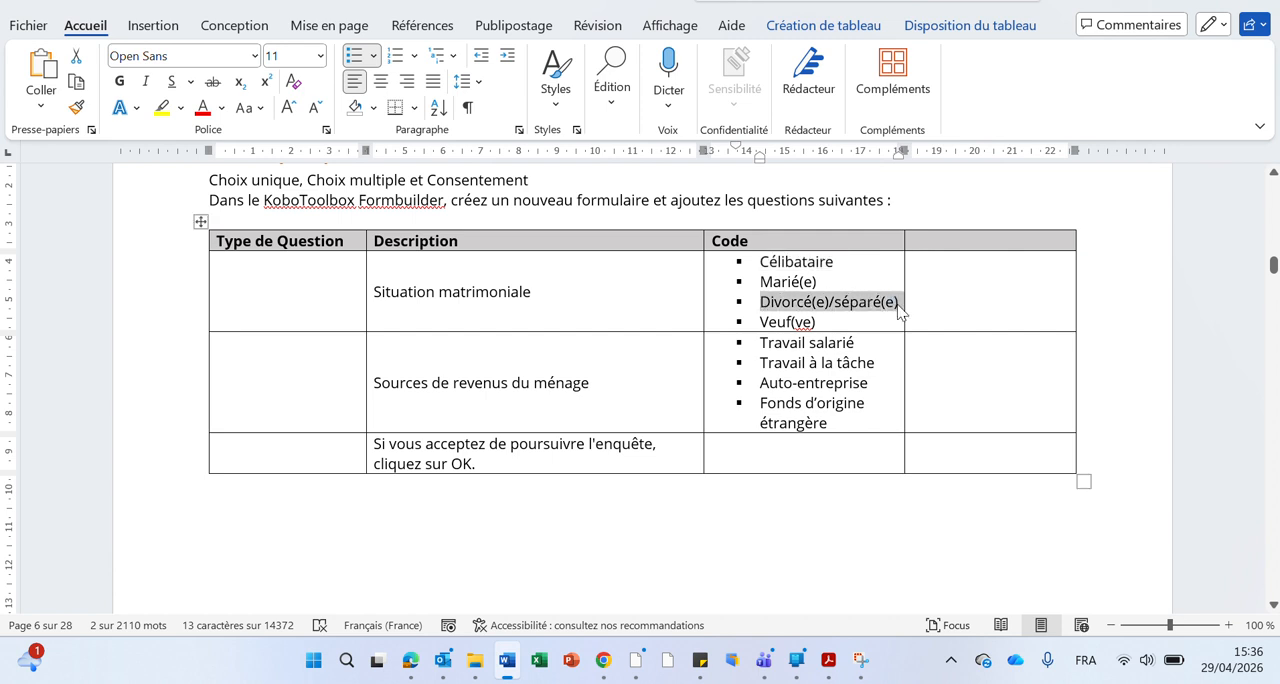
pyautogui.click(507, 663)
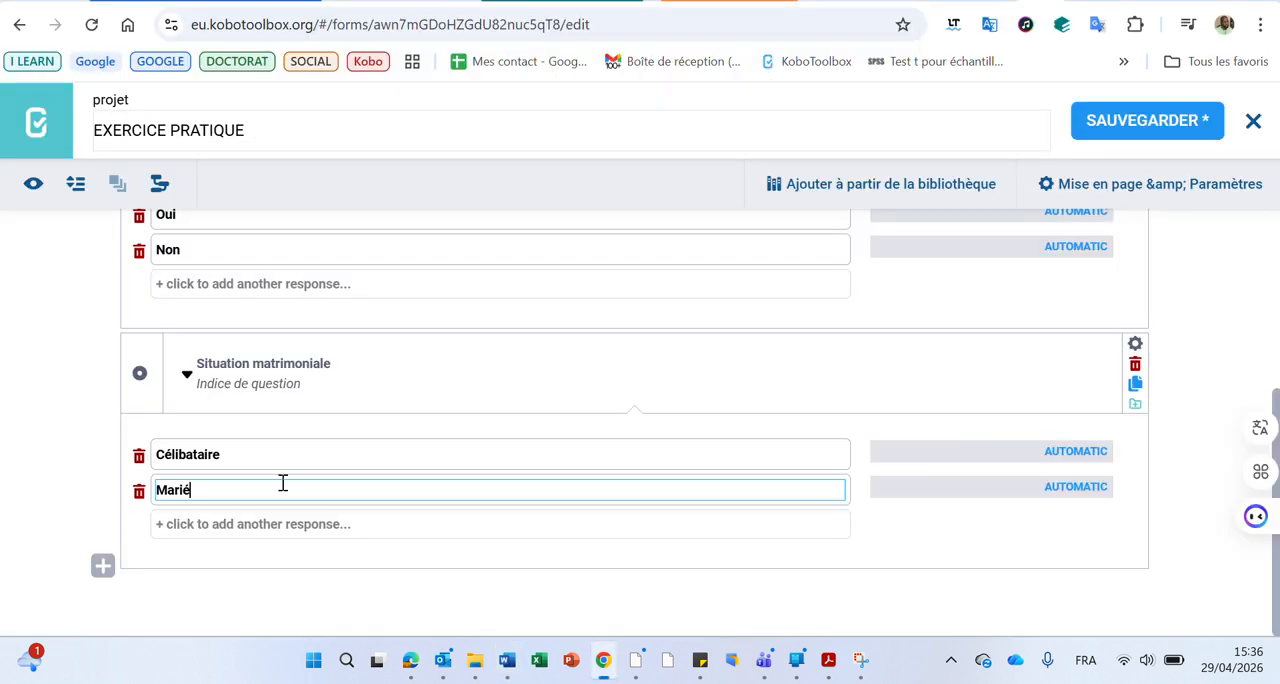
pyautogui.click(237, 528)
pyautogui.write('□ Divorcé(e)/séparé(e)')
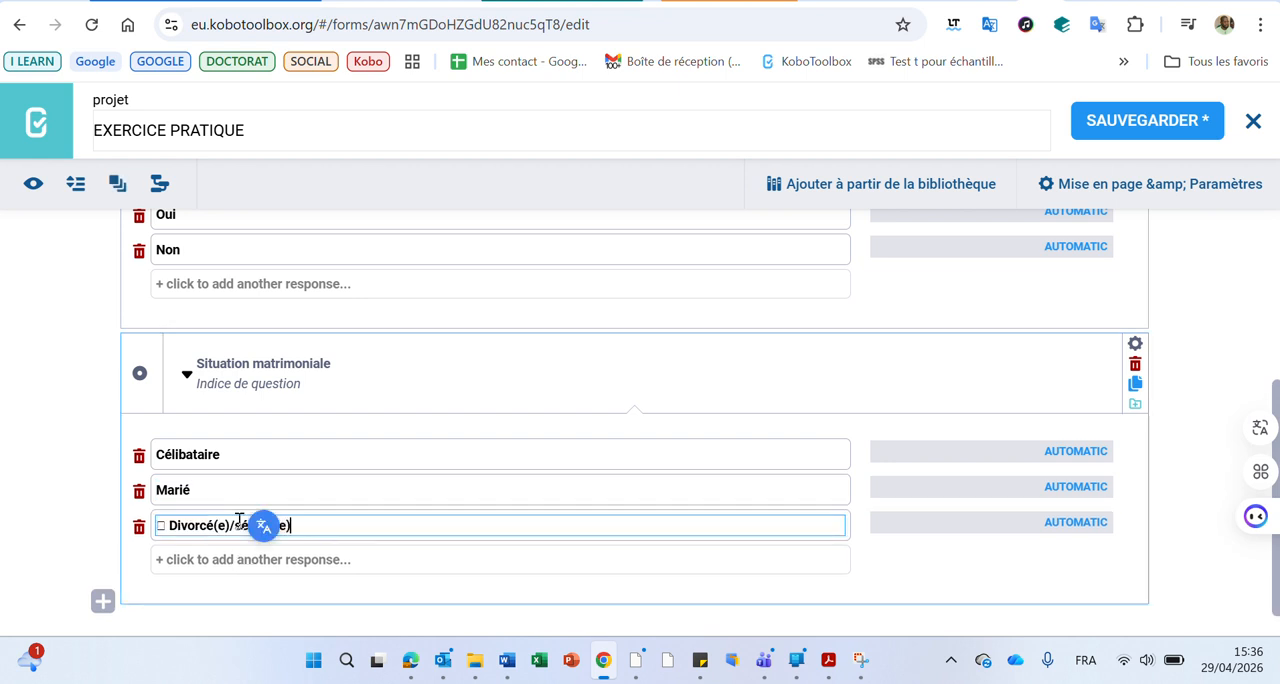
pyautogui.click(172, 524)
pyautogui.press('BackSpace')
pyautogui.press('BackSpace')
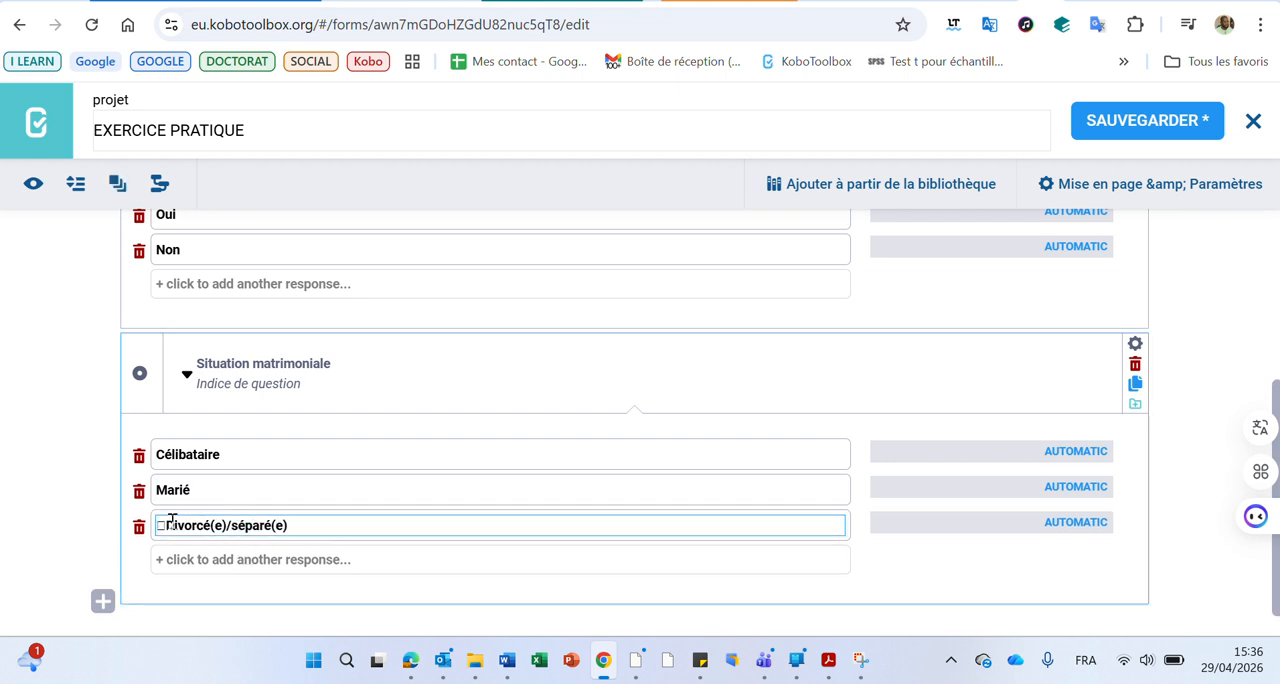
# Add "Veuf(ve)" from the Word table as the fourth option of "Situation matrimoniale" and dismiss the Outlook notification
pyautogui.click(505, 662)
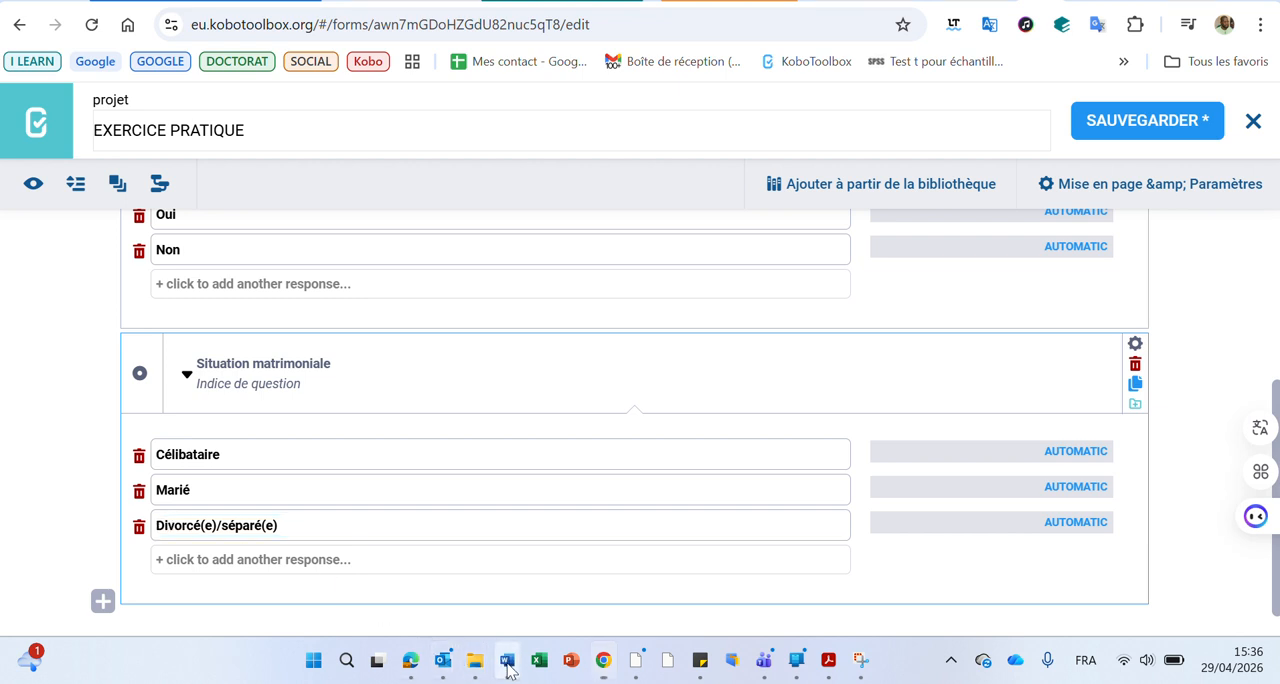
pyautogui.moveTo(762, 320); pyautogui.dragTo(818, 320)
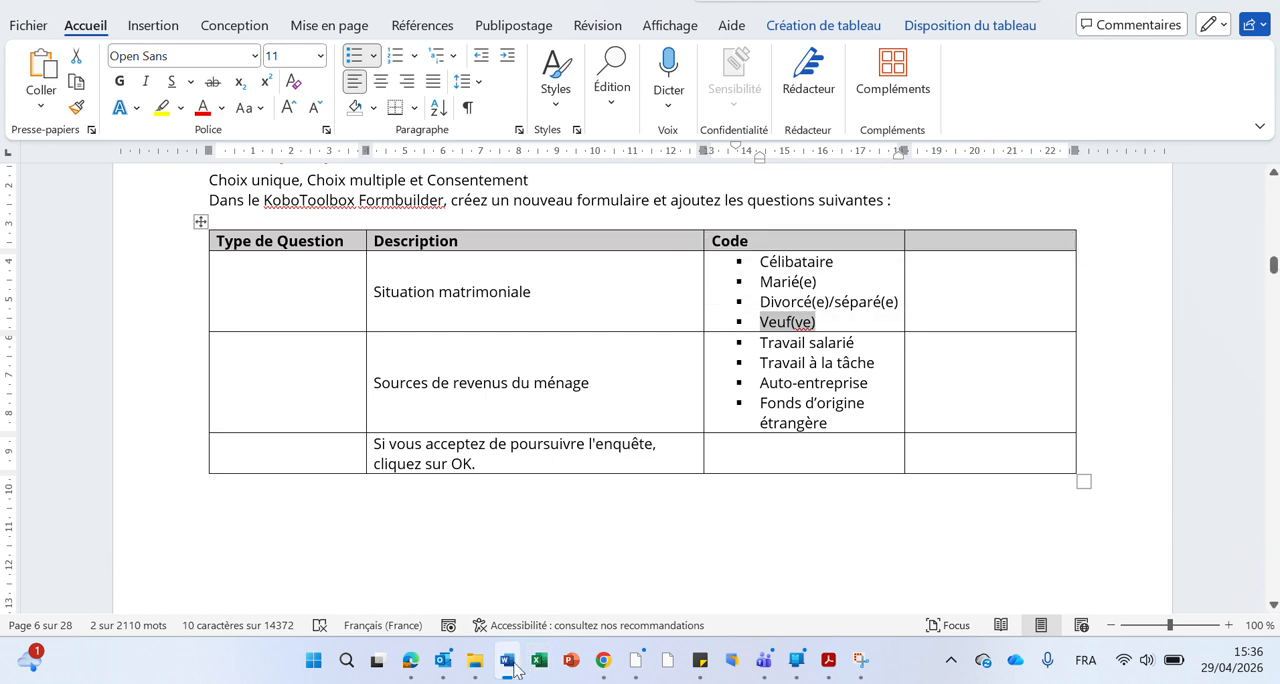
pyautogui.click(603, 660)
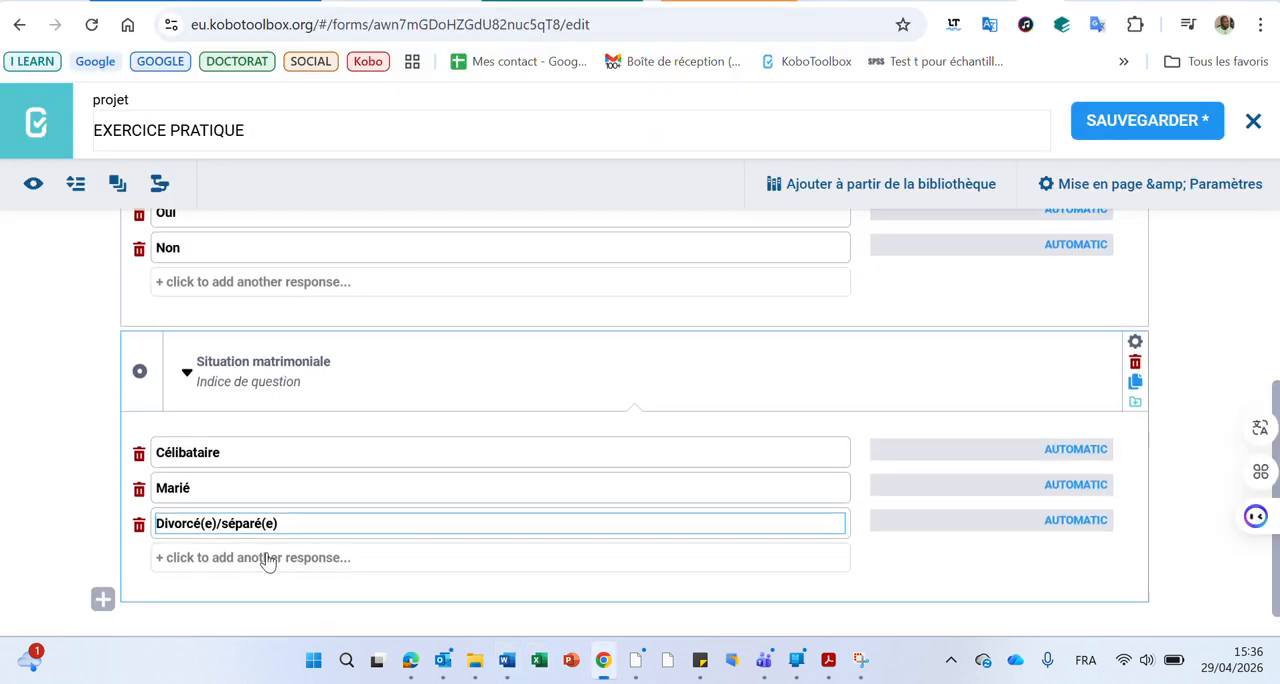
pyautogui.scroll(-1, 263, 560)
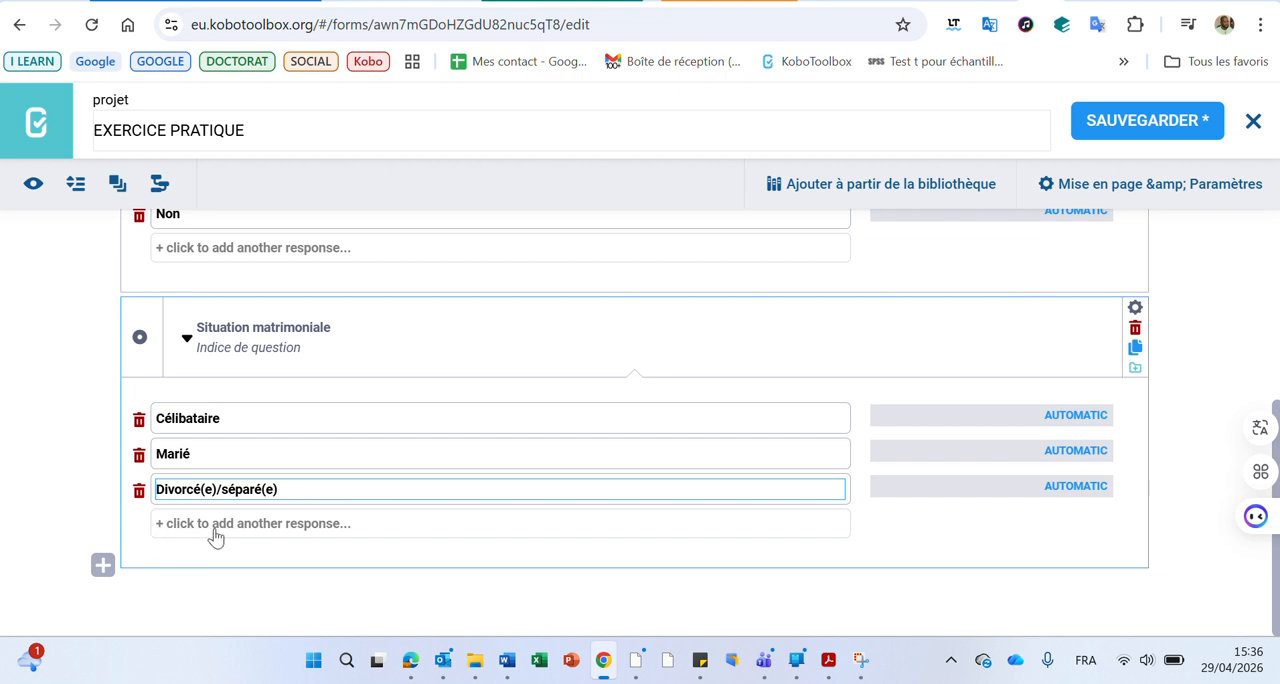
pyautogui.click(303, 527)
pyautogui.write('Veuf(ve)')
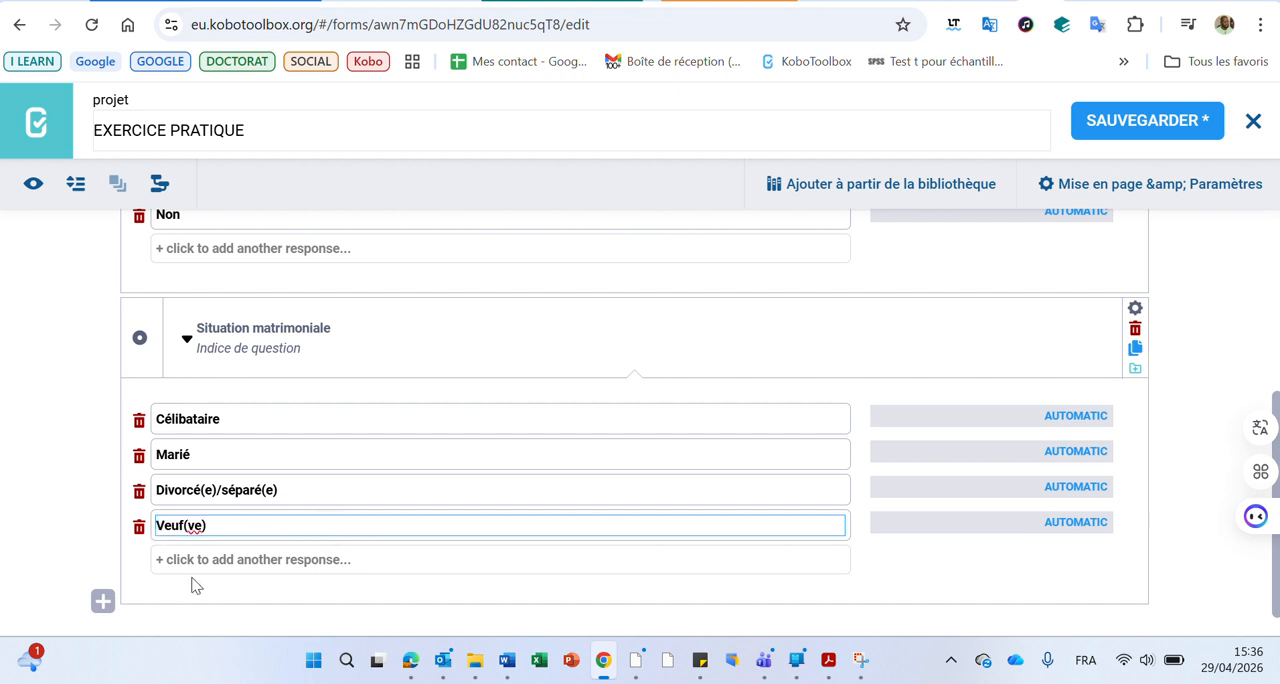
pyautogui.scroll(-1, 237, 466)
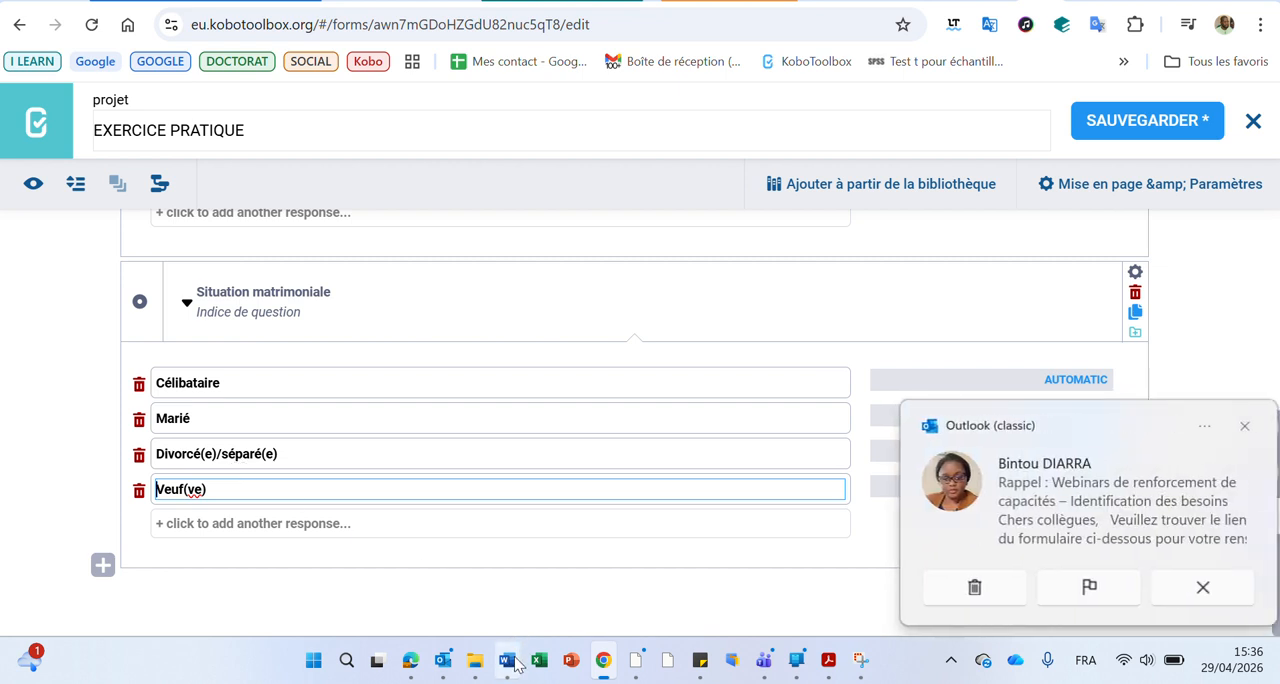
pyautogui.moveTo(510, 668)
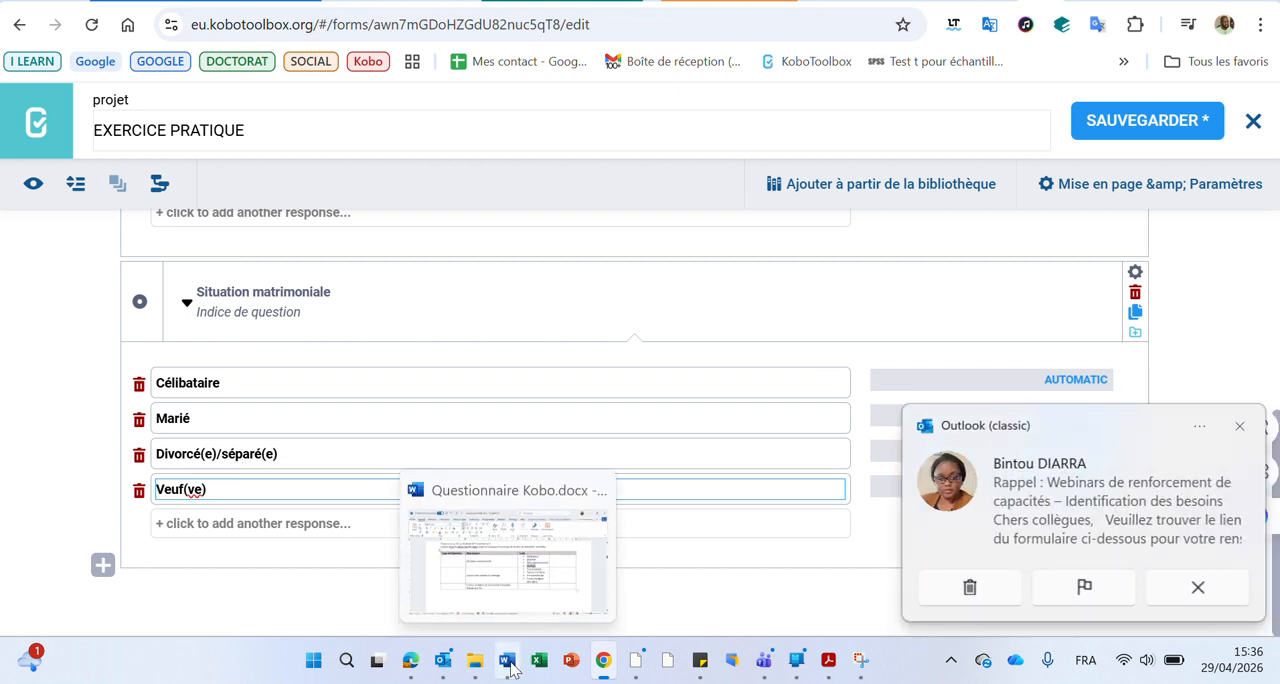
pyautogui.click(1240, 428)
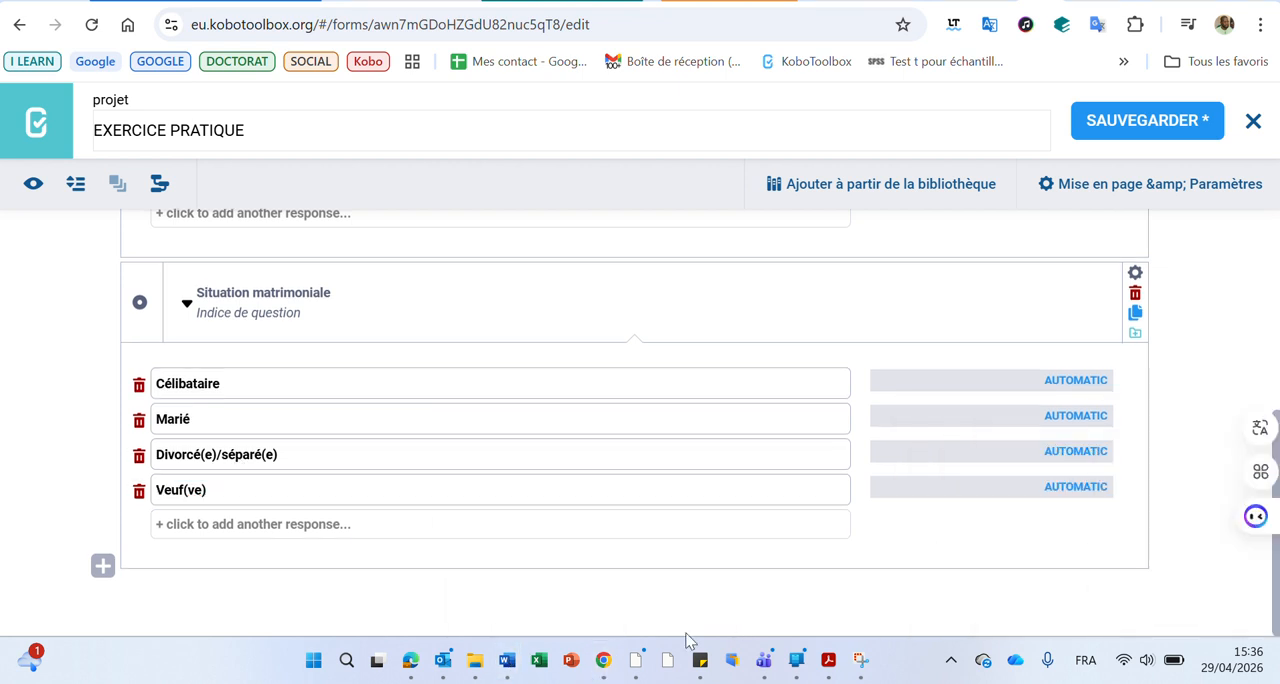
# Copy "Sources de revenus du ménage" from the Word table and add it as the form's last question, with the Sélectionner plusieurs type
pyautogui.click(507, 668)
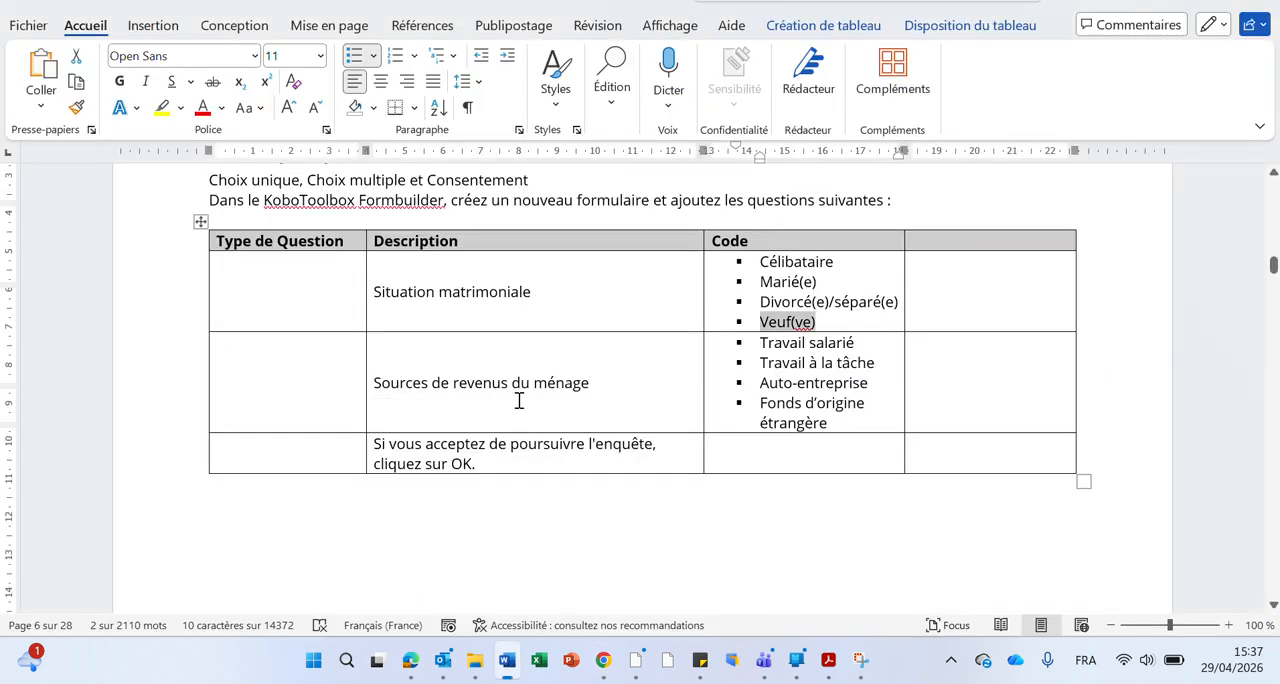
pyautogui.scroll(-4, 522, 410)
pyautogui.scroll(2, 522, 410)
pyautogui.scroll(1, 522, 410)
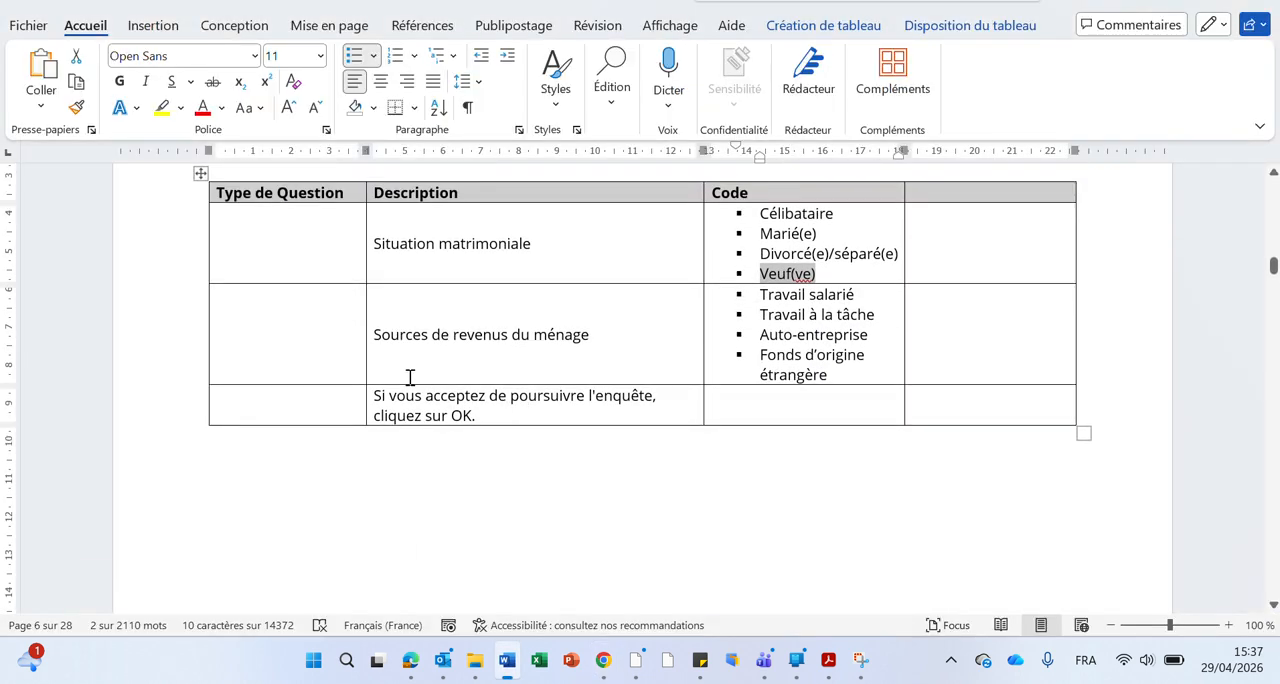
pyautogui.click(364, 338)
pyautogui.hotkey('ctrl', 'c')
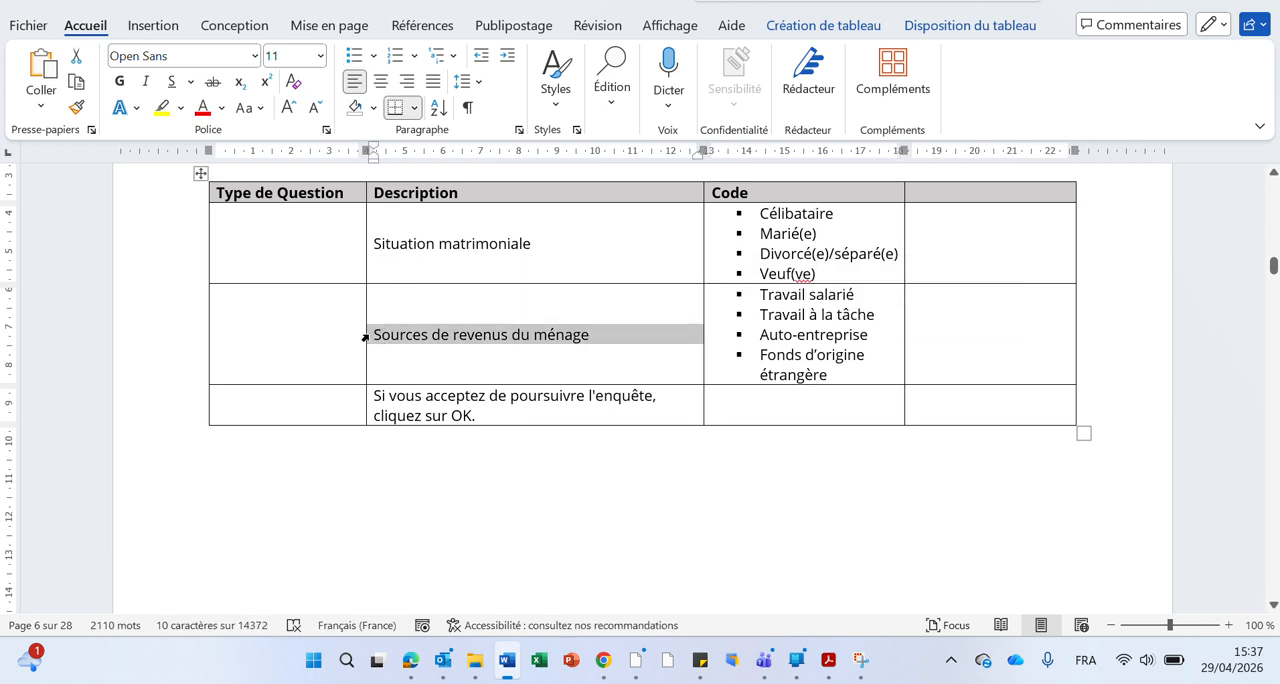
pyautogui.click(507, 658)
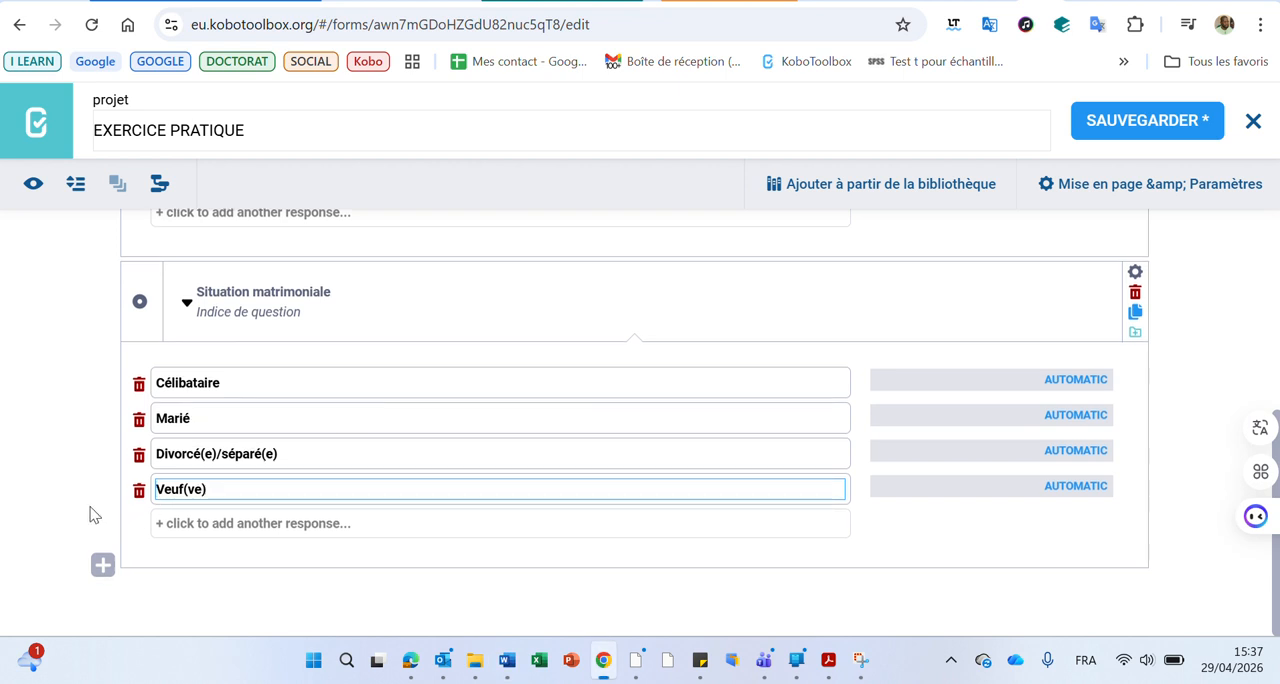
pyautogui.click(103, 565)
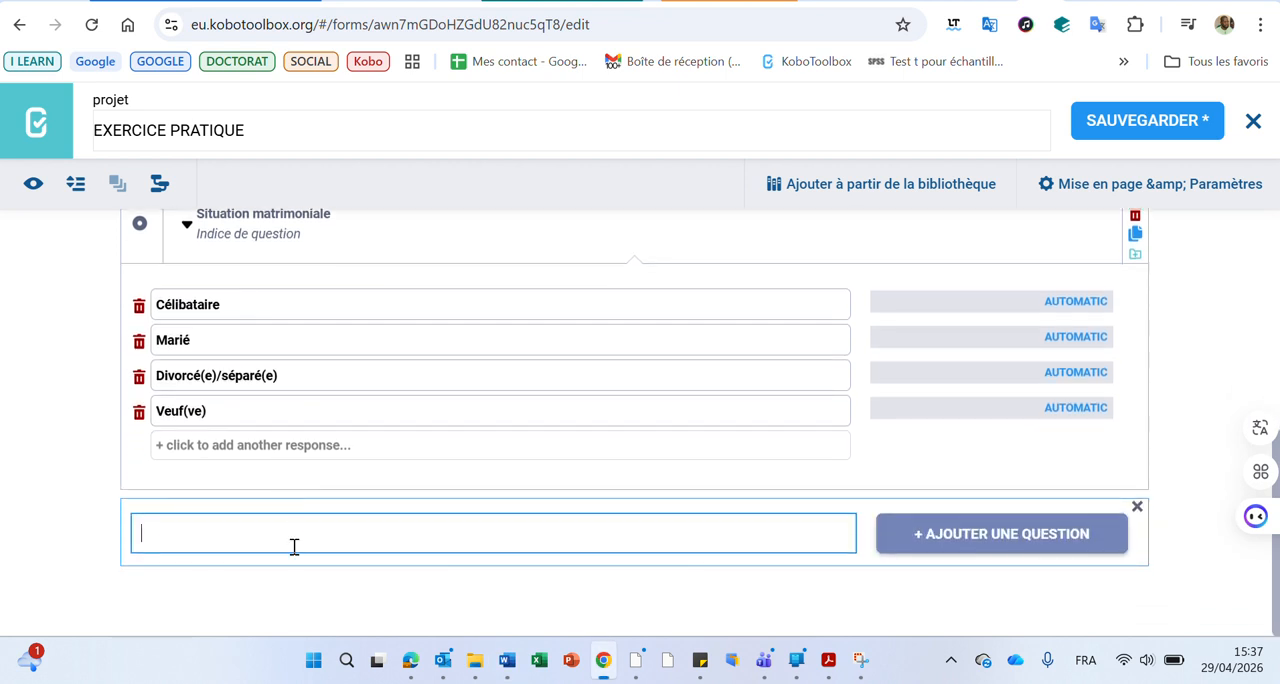
pyautogui.hotkey('ctrl', 'v')
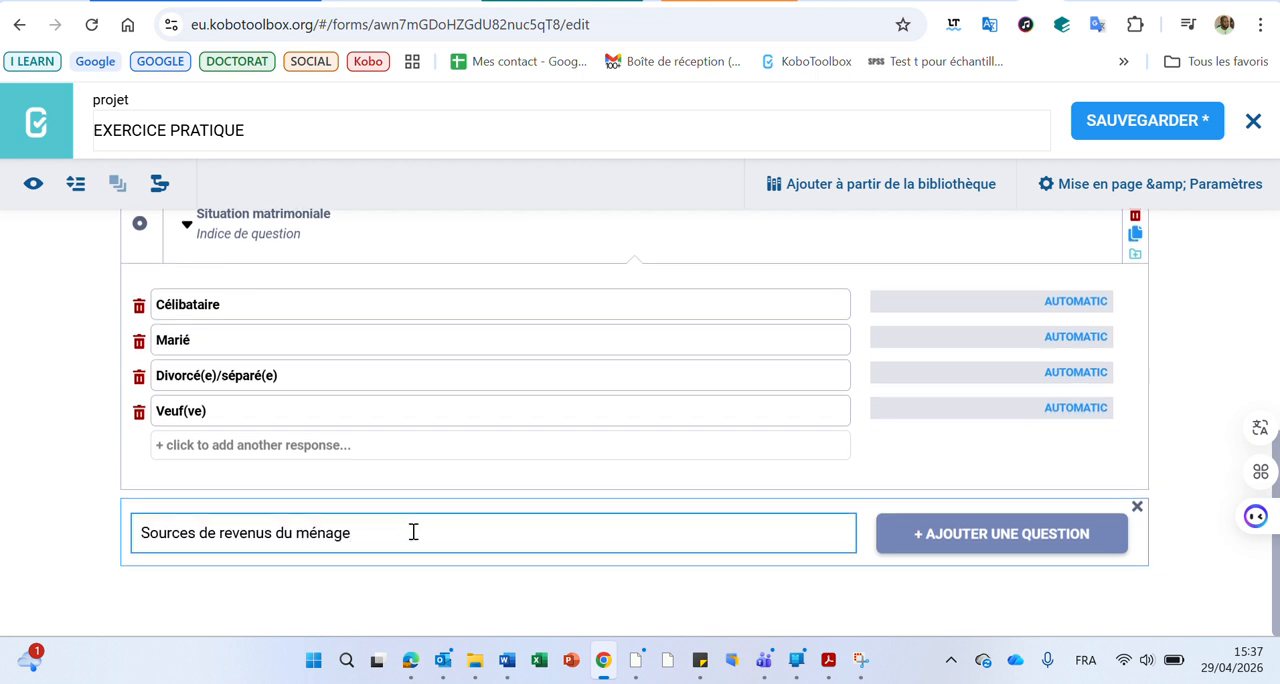
pyautogui.click(967, 547)
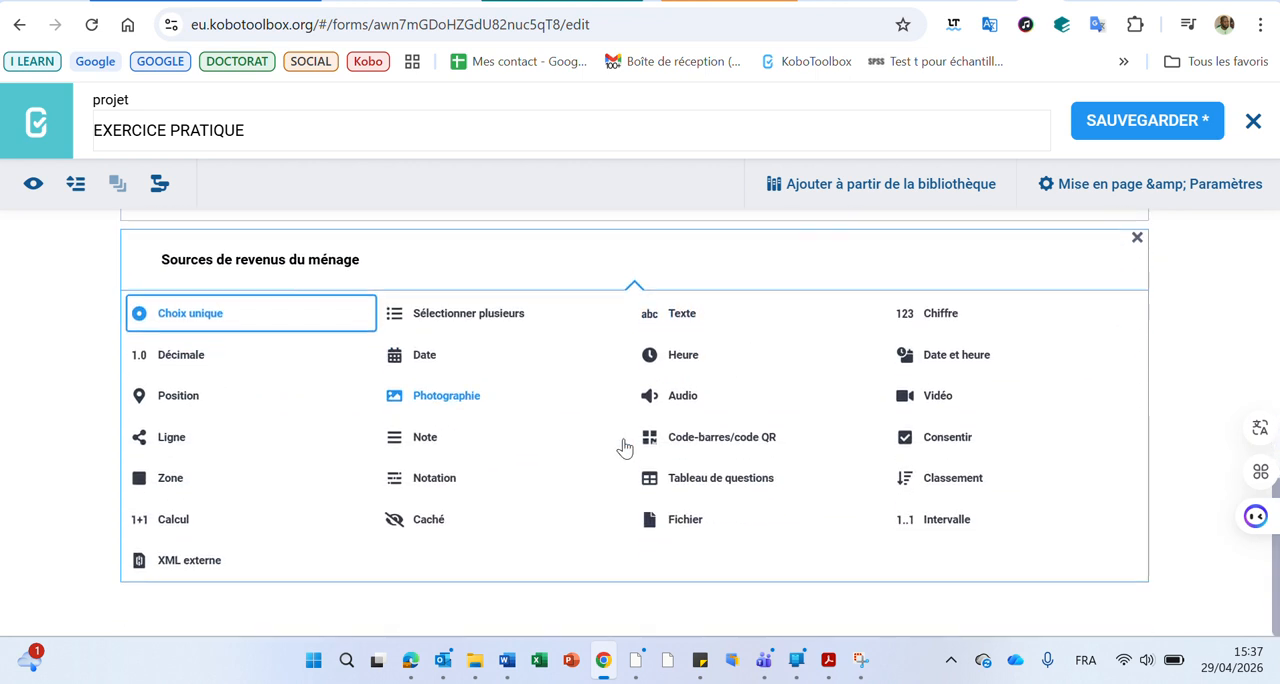
pyautogui.click(500, 314)
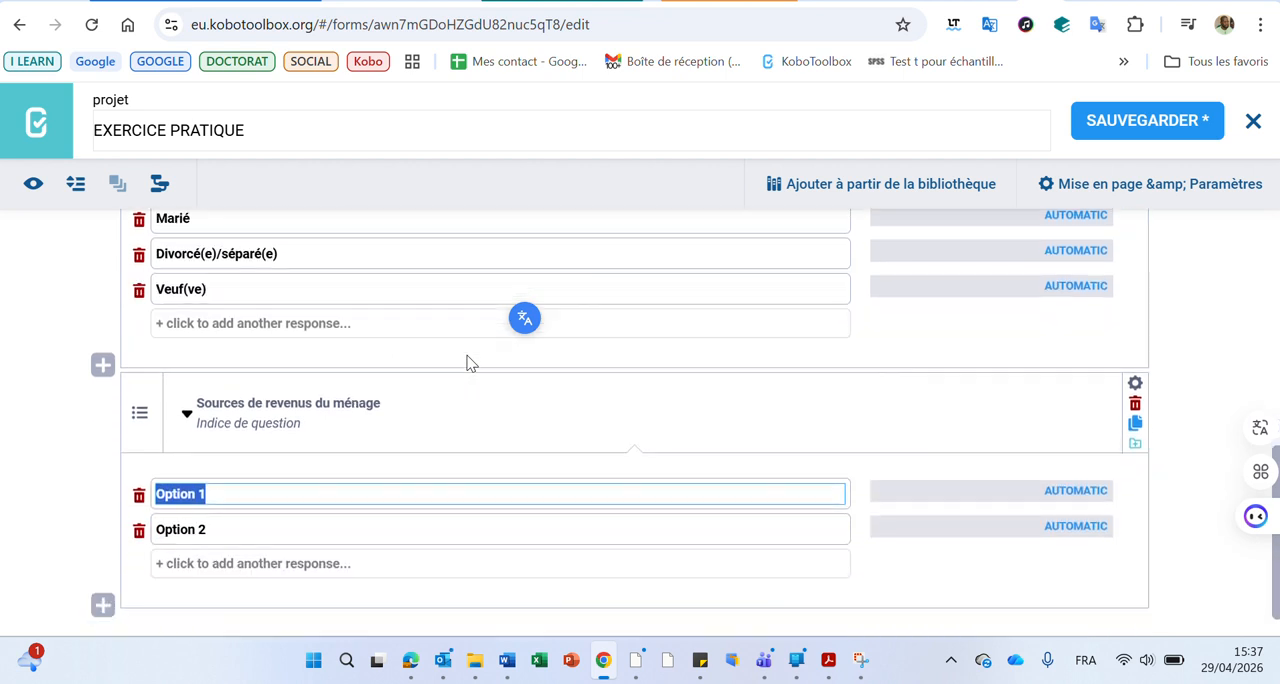
# Collapse all the form's questions to review their list and types, and expand them again
pyautogui.scroll(2, 470, 363)
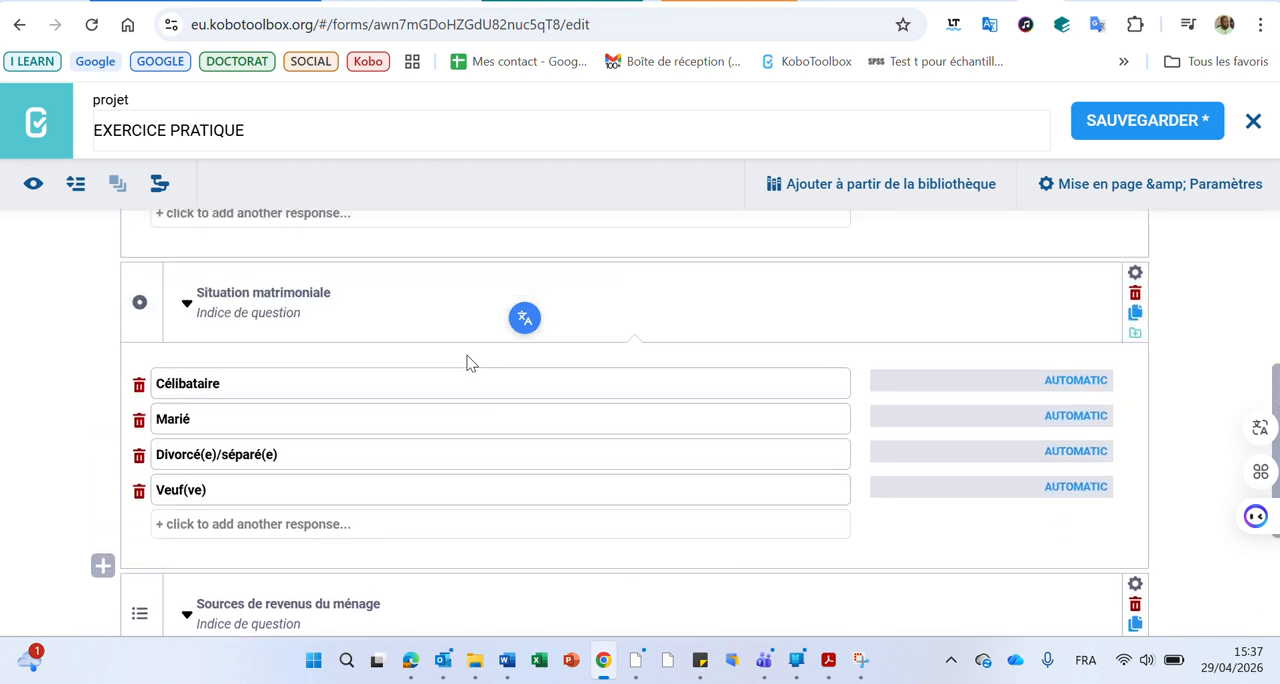
pyautogui.scroll(4, 470, 363)
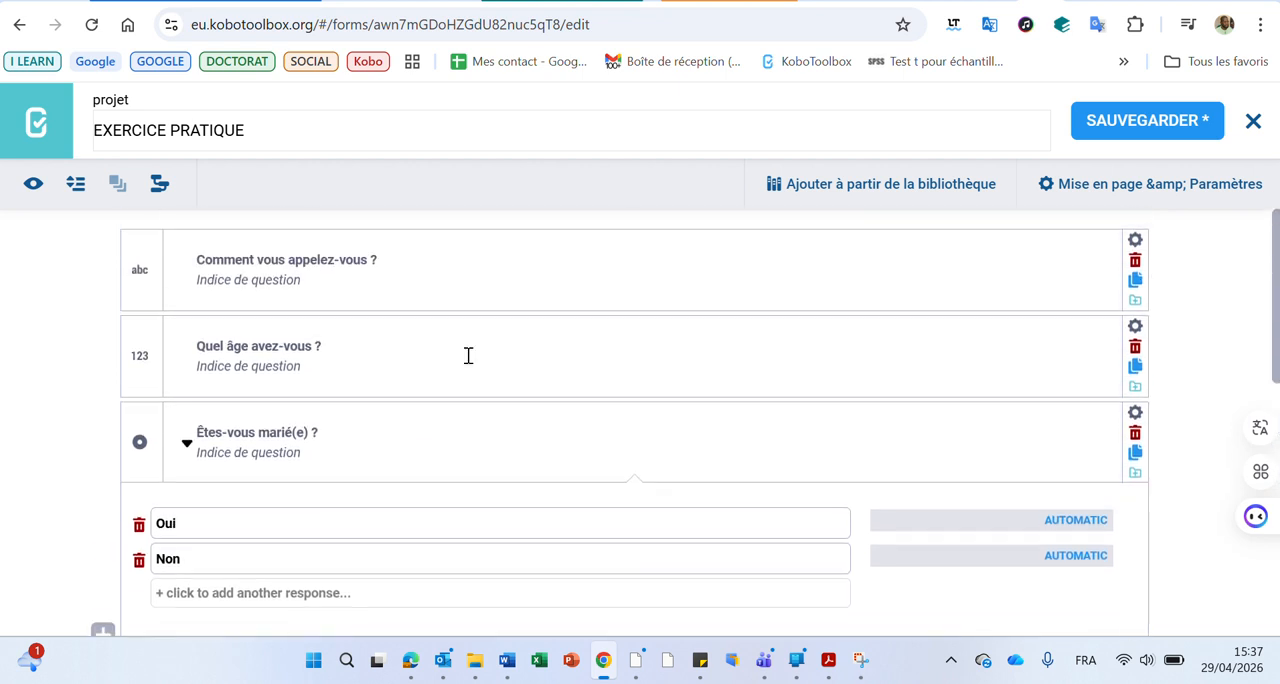
pyautogui.click(77, 190)
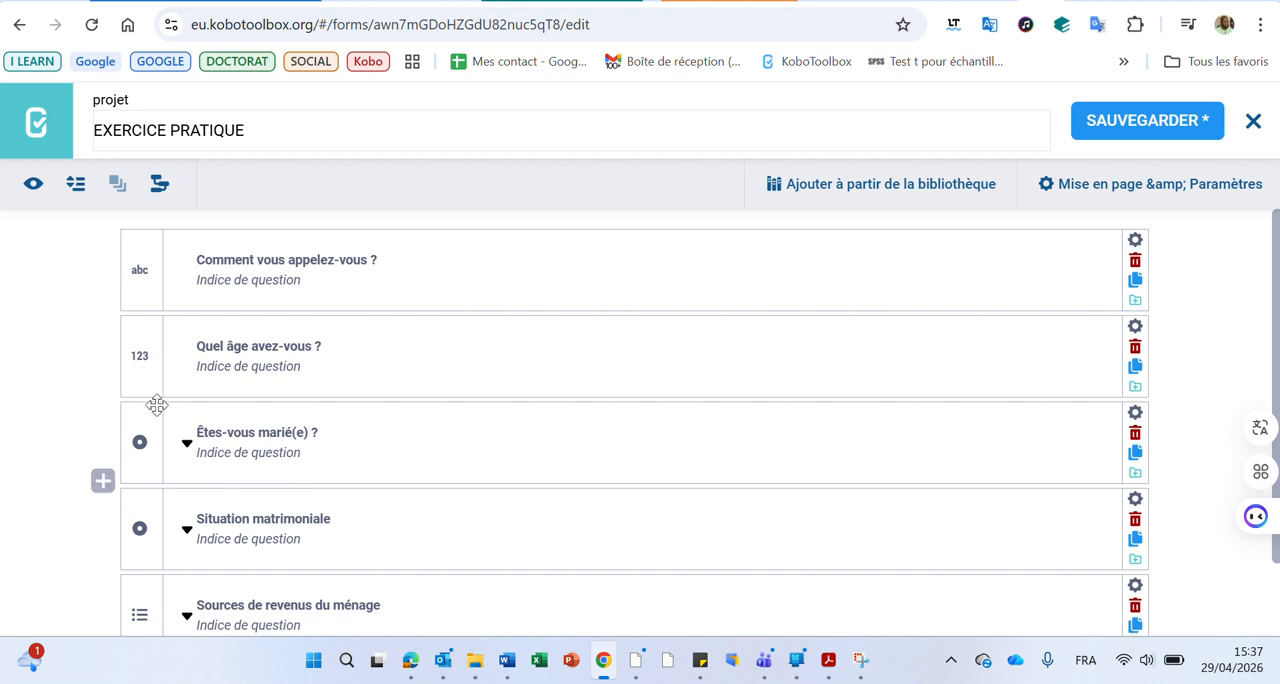
pyautogui.scroll(-1, 152, 405)
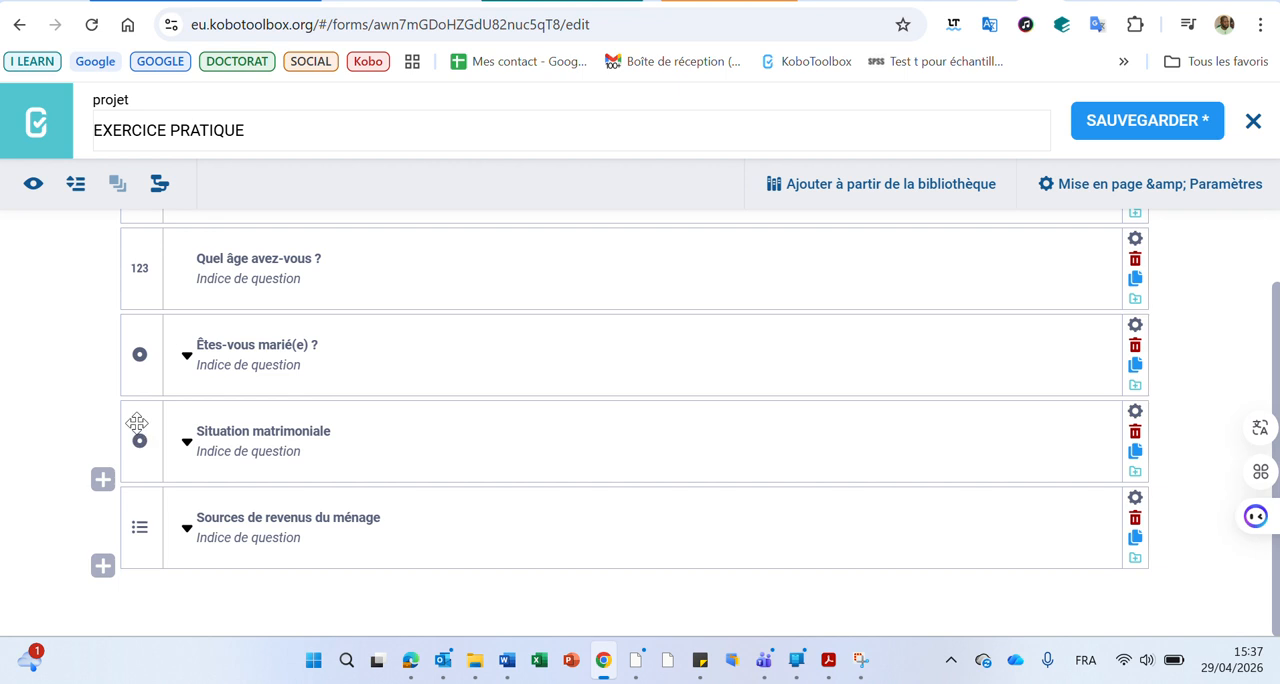
pyautogui.click(75, 187)
pyautogui.scroll(-5, 211, 414)
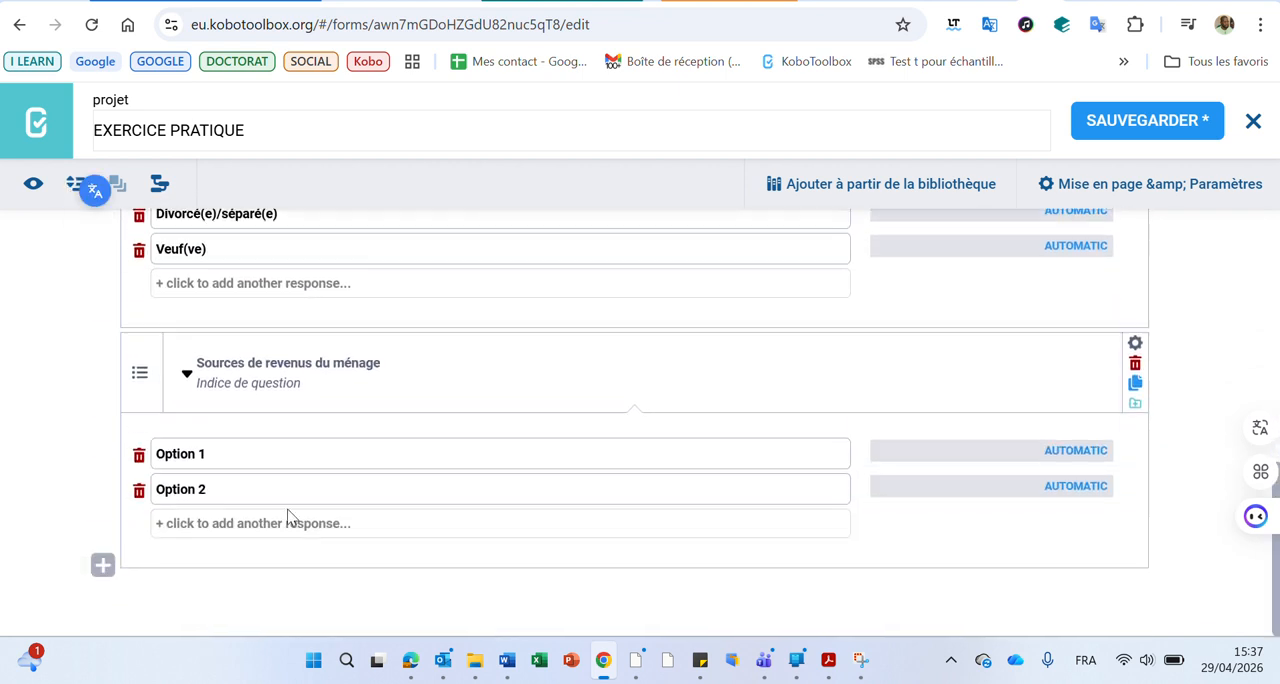
# Copy "Travail salarié" from the Word table into the first response option of "Sources de revenus du ménage"
pyautogui.click(507, 660)
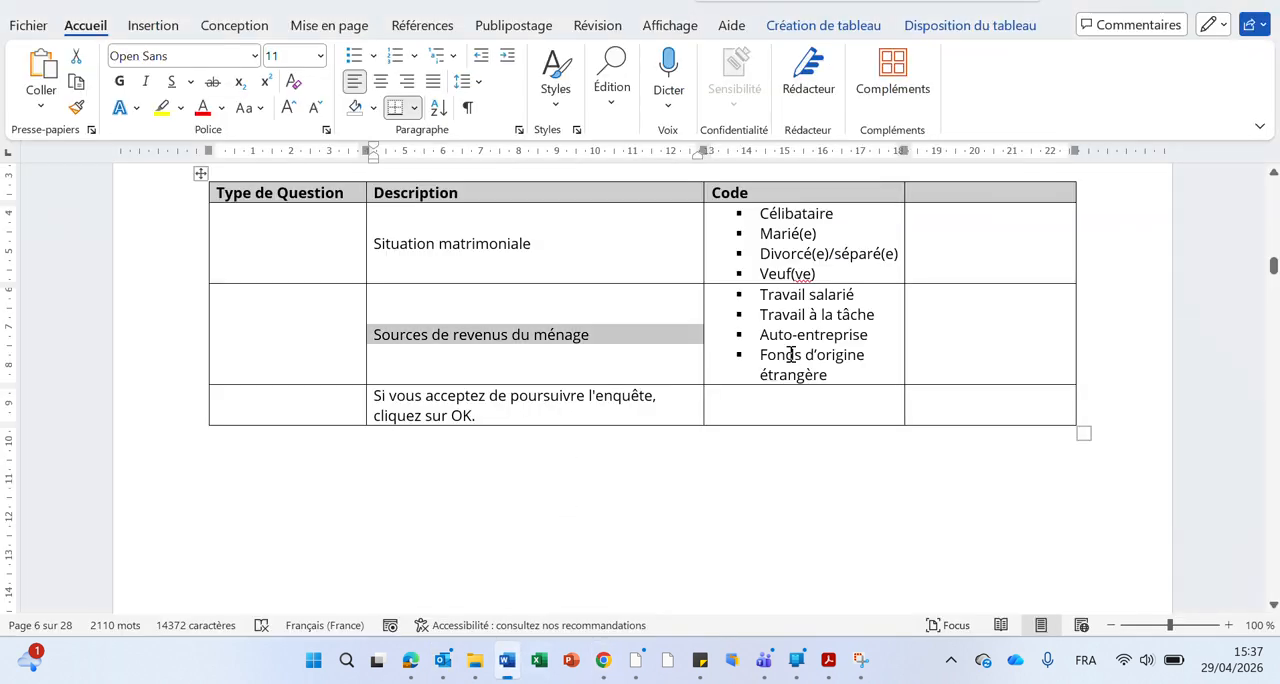
pyautogui.moveTo(856, 296); pyautogui.dragTo(766, 293)
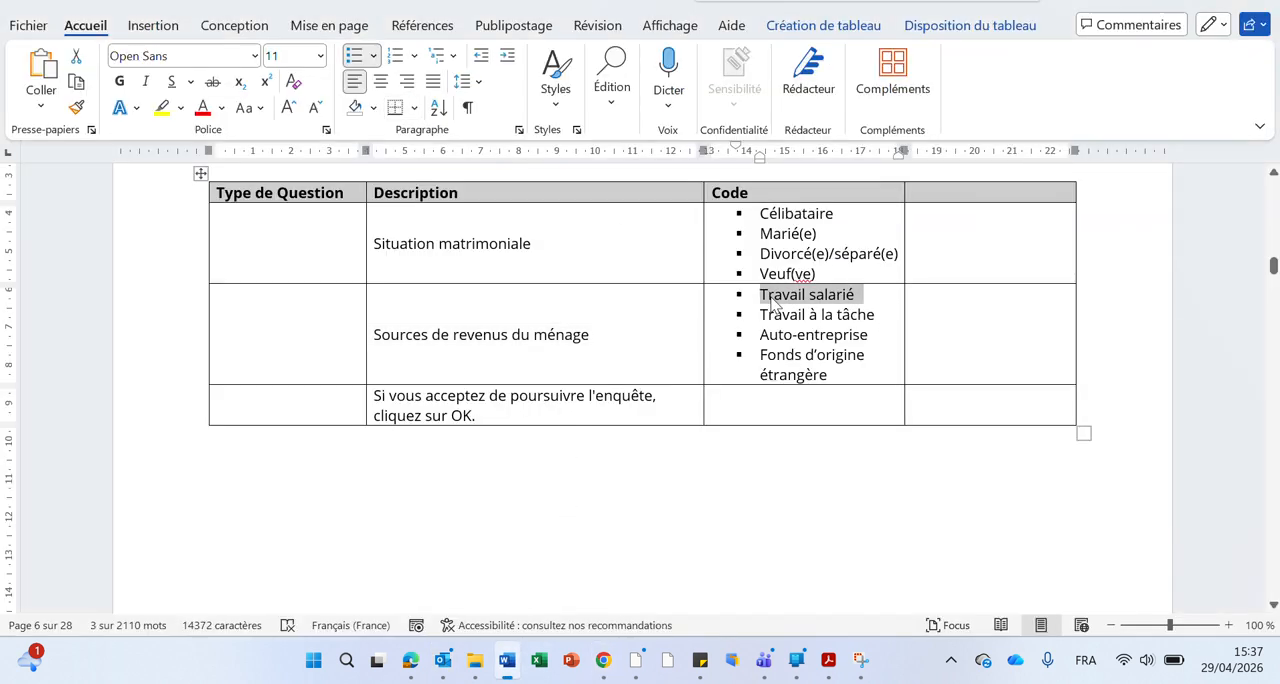
pyautogui.click(515, 679)
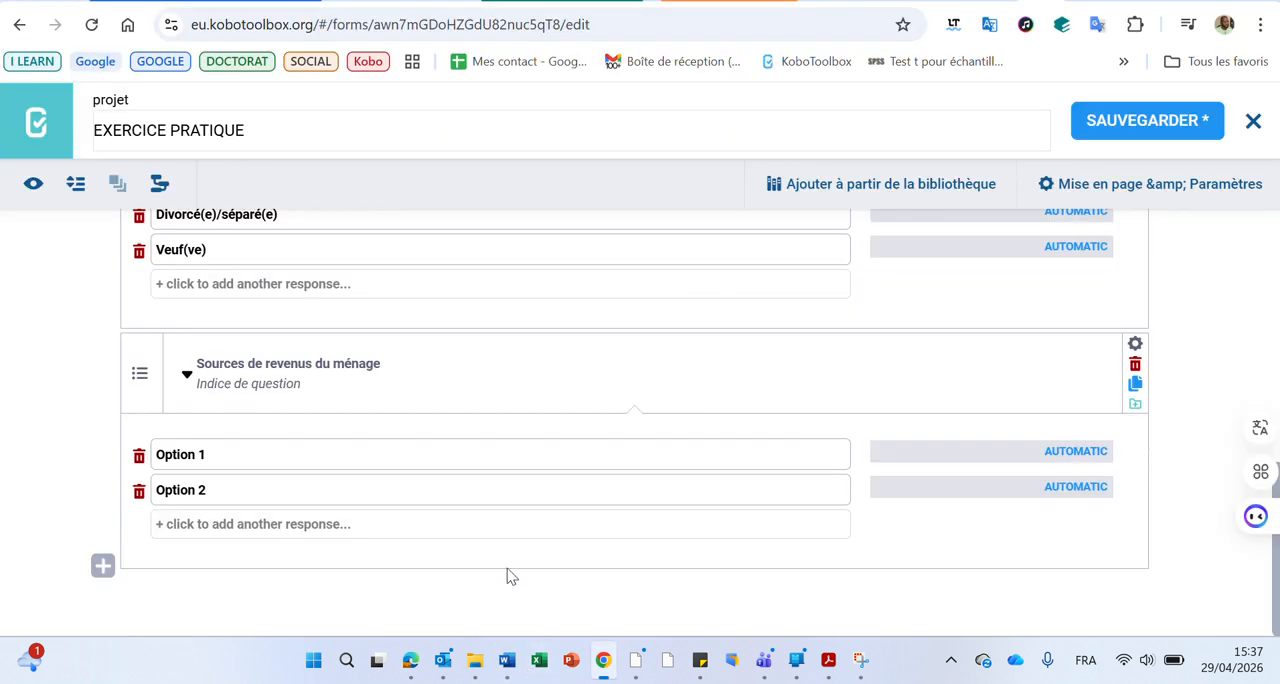
pyautogui.click(243, 453)
pyautogui.click(244, 456)
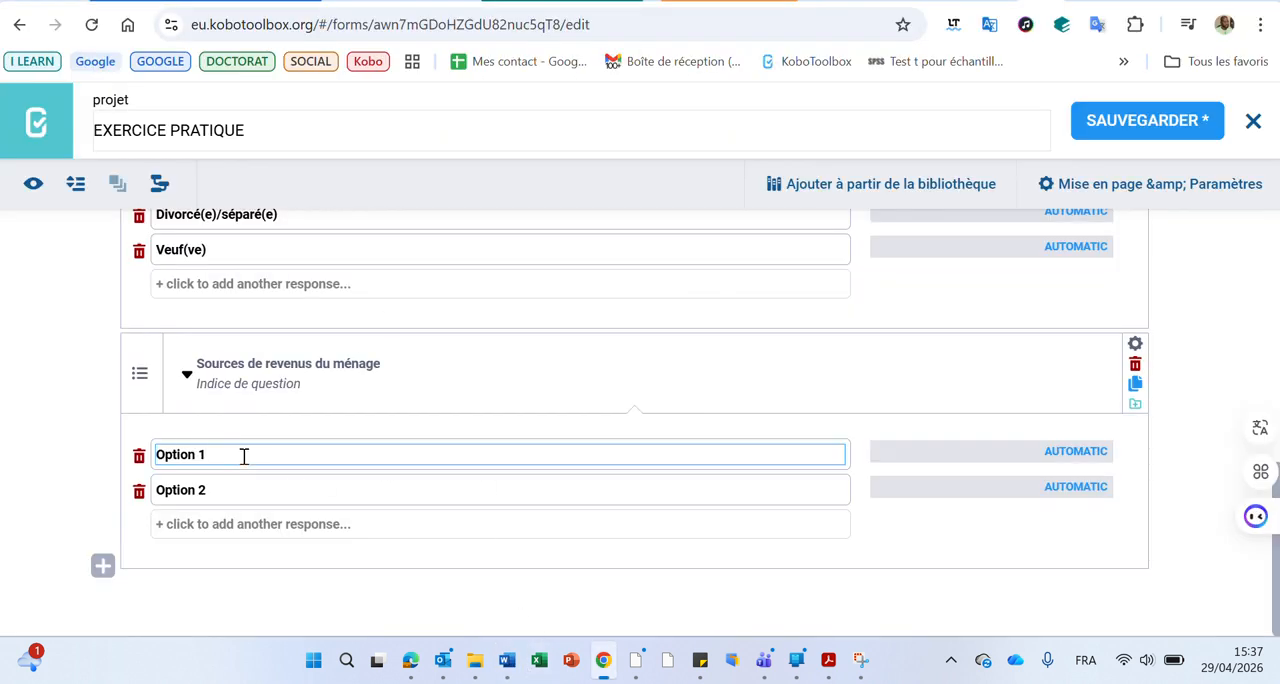
pyautogui.hotkey('ctrl', 'a')
pyautogui.write('☐ Travail salarié')
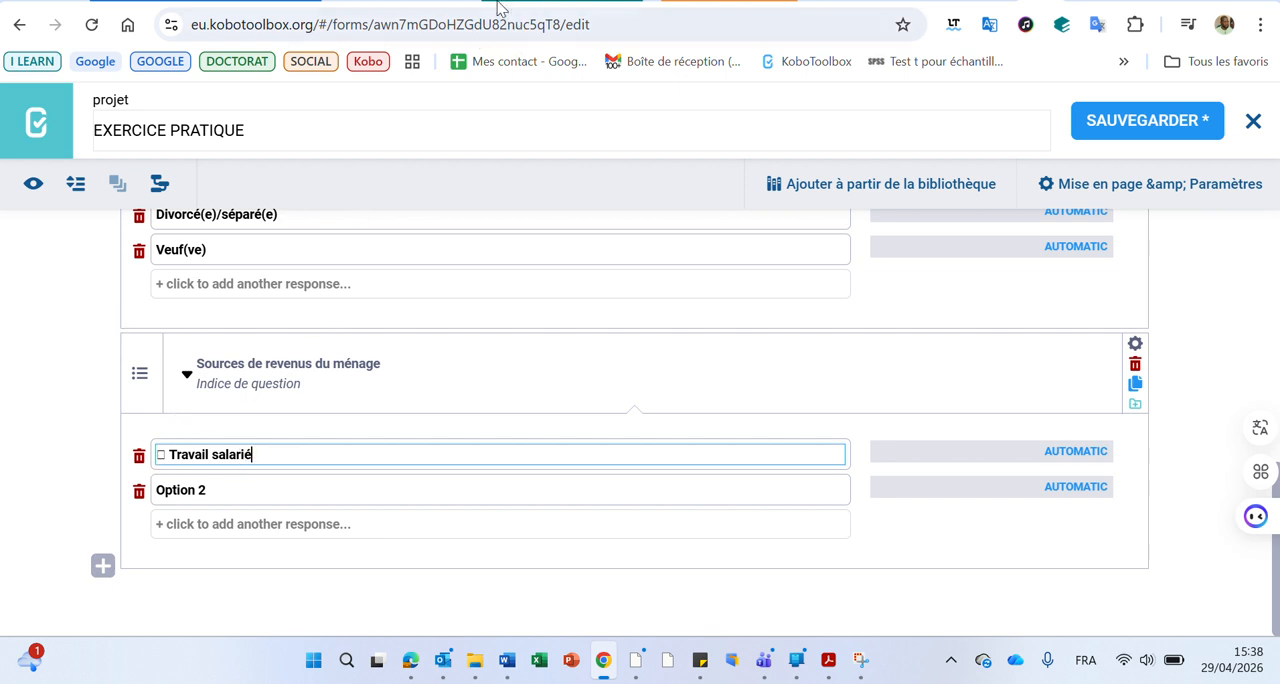
pyautogui.click(536, 2)
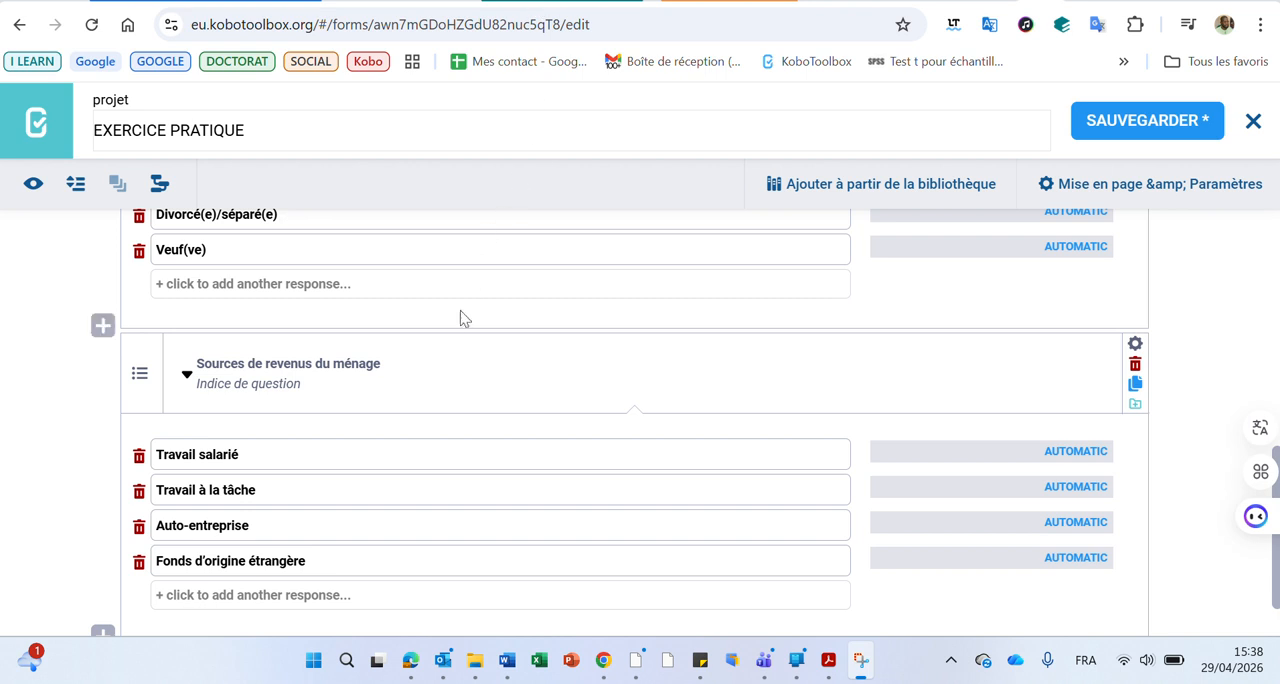
# Save the "EXERCICE PRATIQUE" form with its completed questions and response options
pyautogui.scroll(-1, 455, 345)
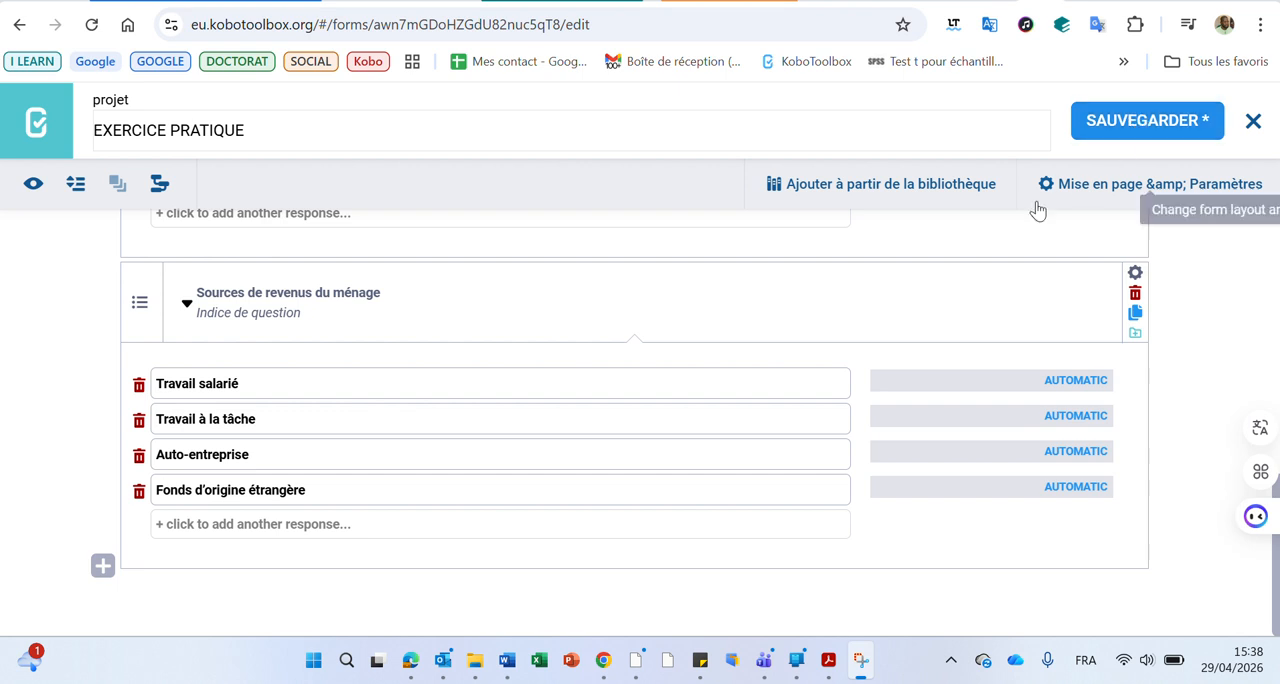
pyautogui.click(1163, 125)
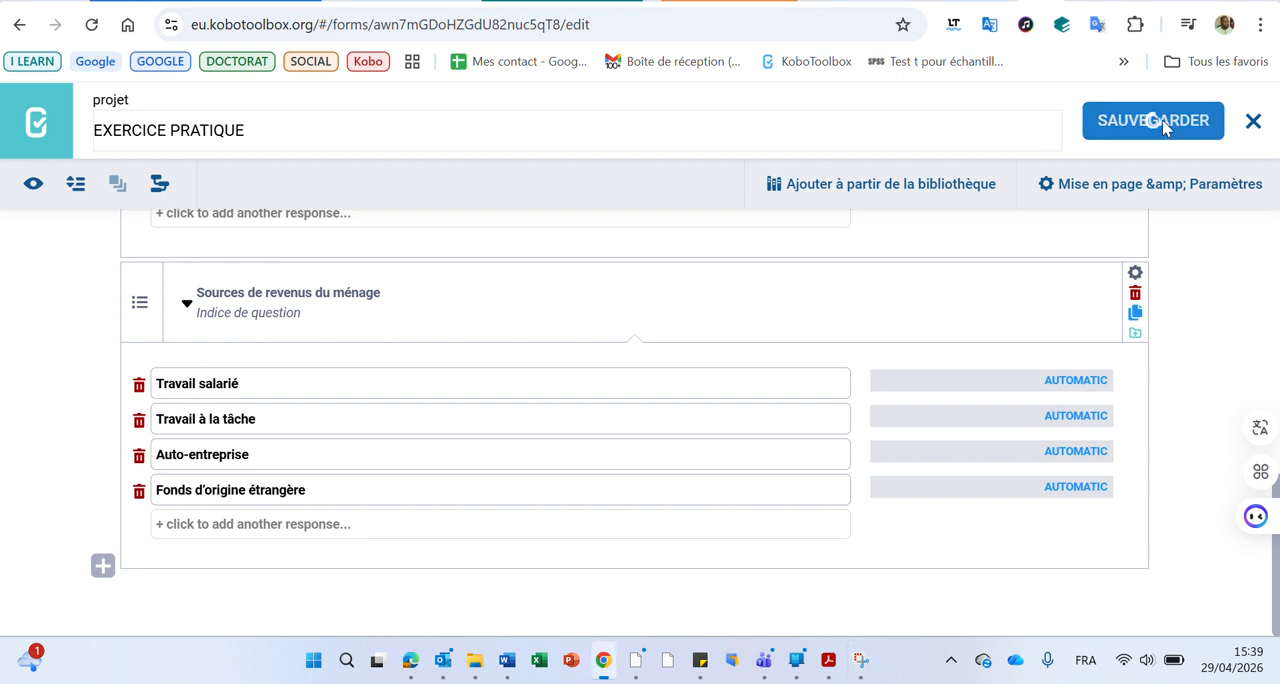